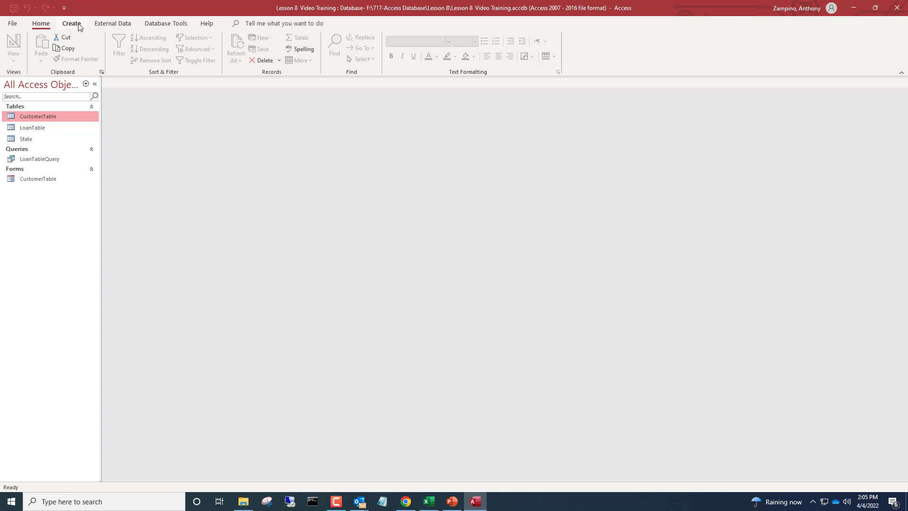
# Start the Report Wizard, allow its security notice, and choose CustomerTable as the report's source
pyautogui.click(72, 23)
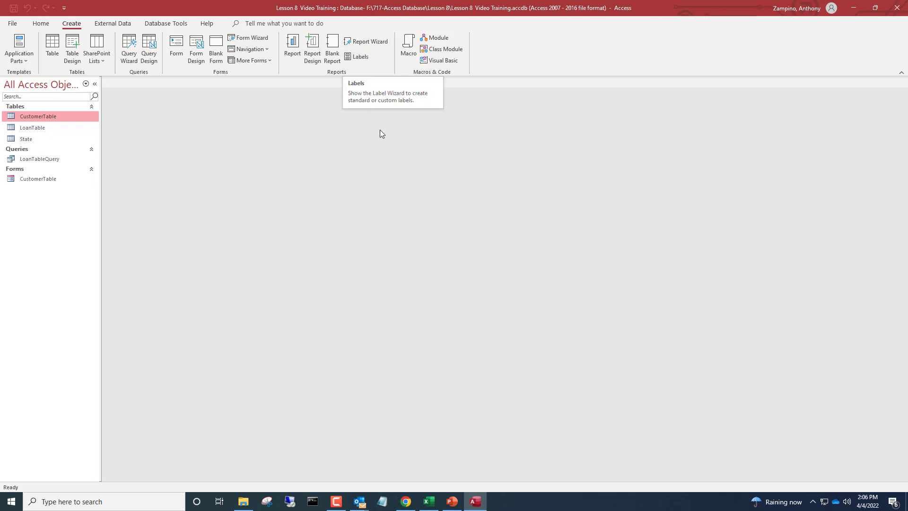
pyautogui.click(362, 46)
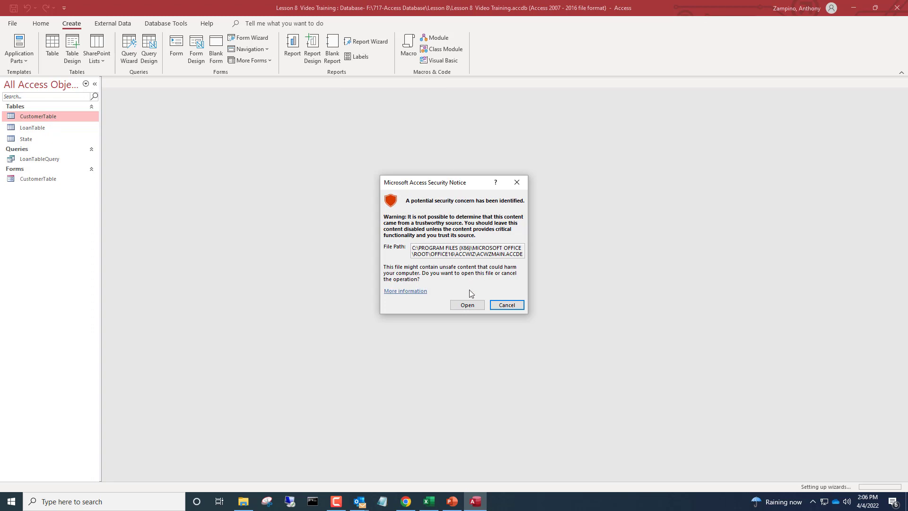
pyautogui.click(461, 307)
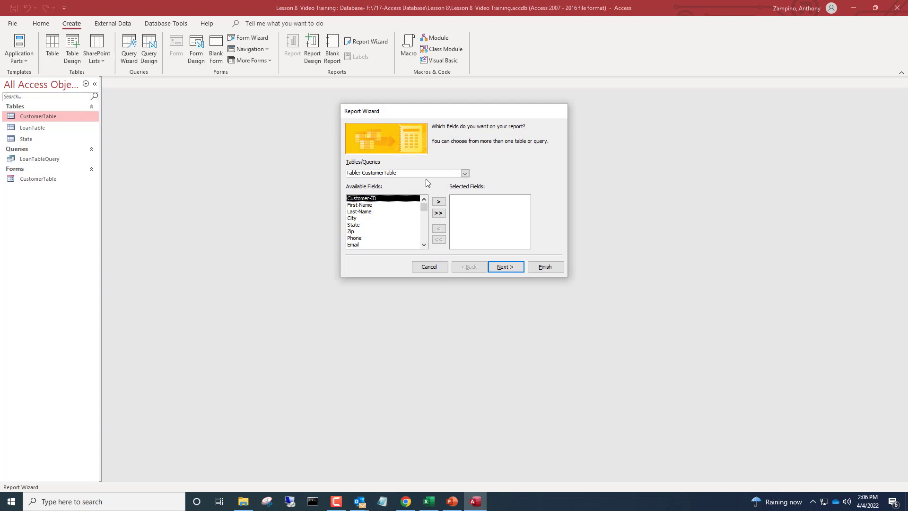
pyautogui.click(465, 173)
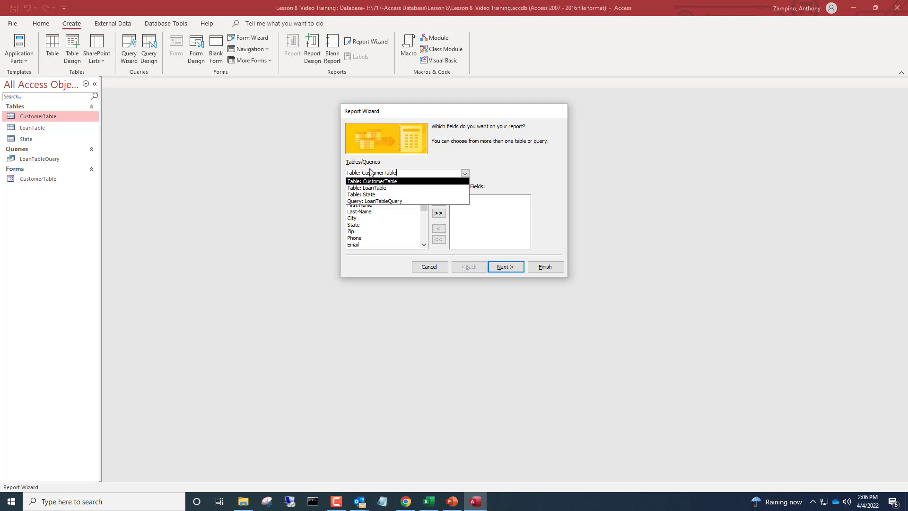
pyautogui.click(399, 181)
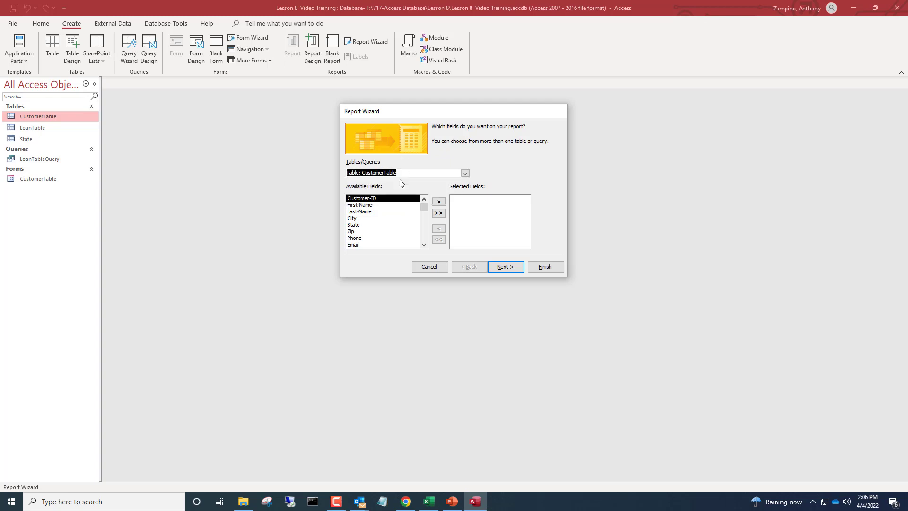
# Include the Customer-ID, First-Name, Last-Name, Phone and Email fields in the report
pyautogui.click(439, 202)
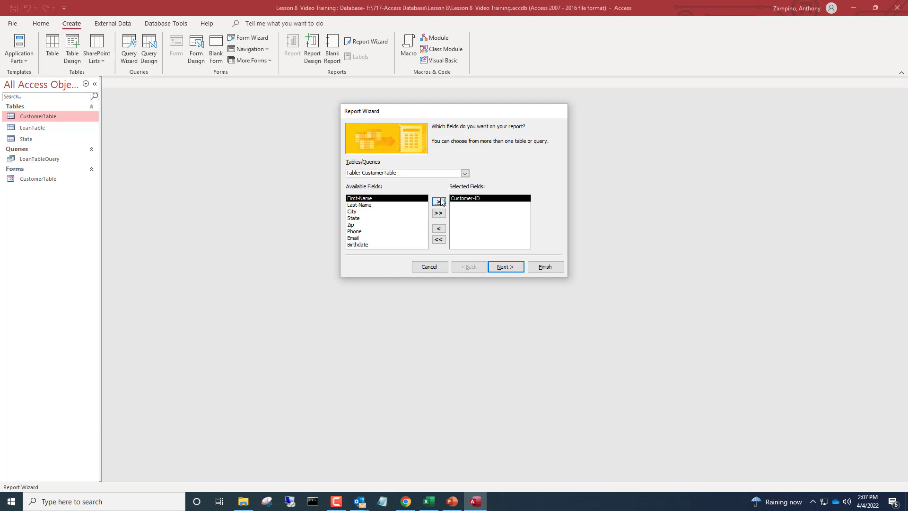
pyautogui.click(440, 202)
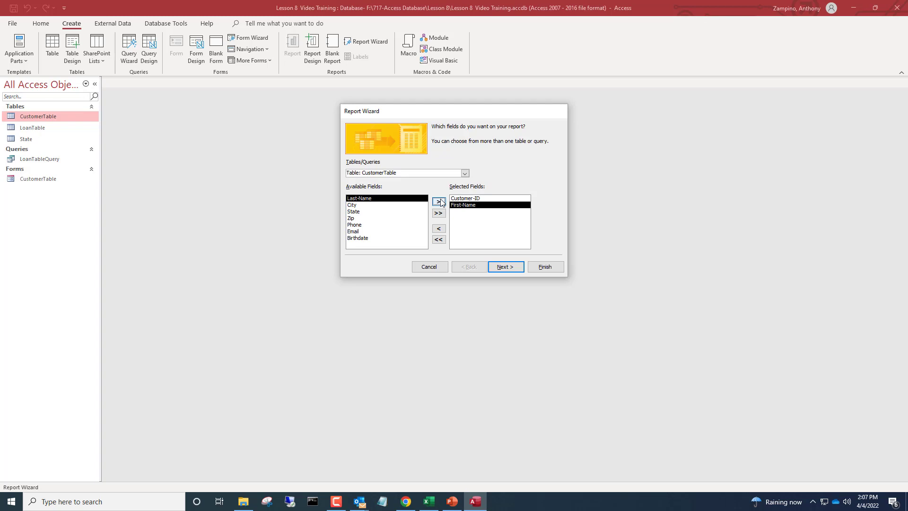
pyautogui.click(440, 202)
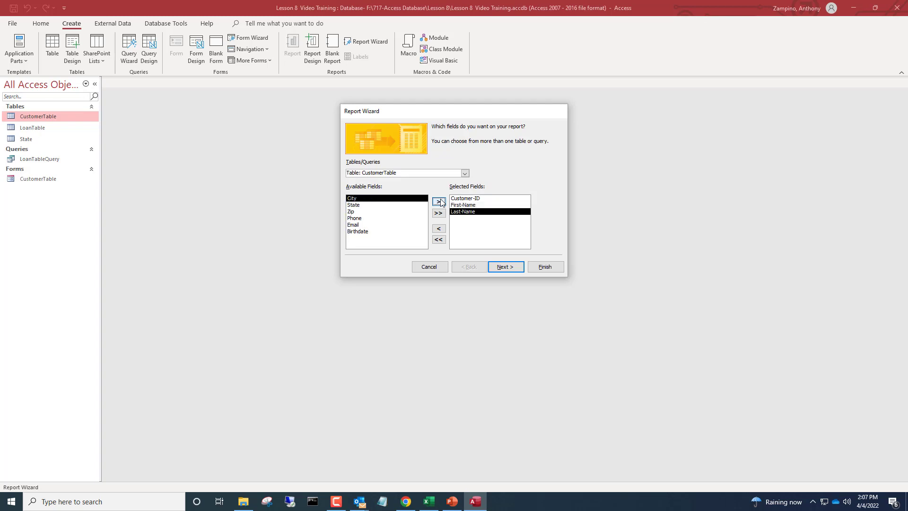
pyautogui.click(398, 218)
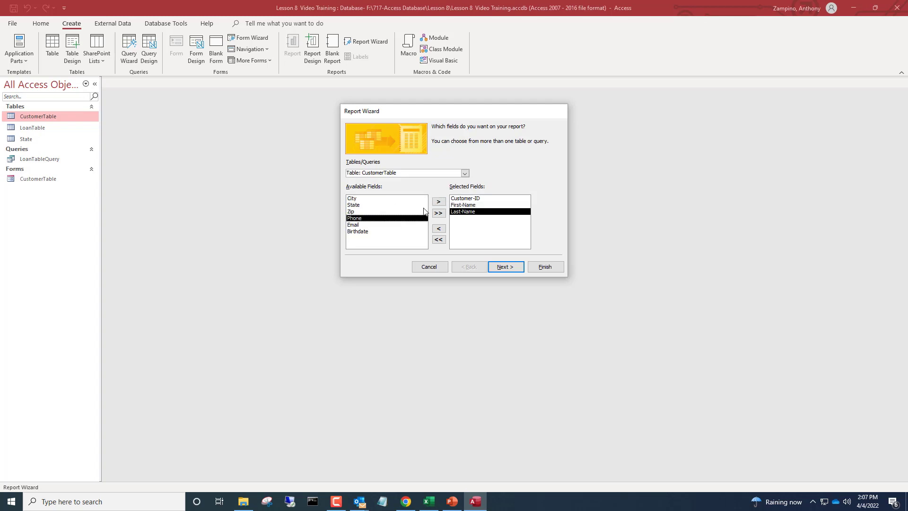
pyautogui.click(438, 203)
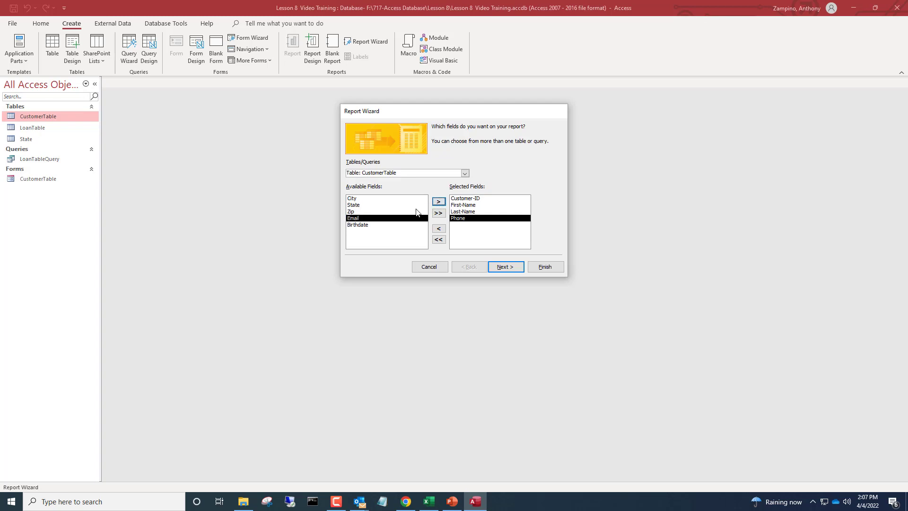
pyautogui.click(440, 203)
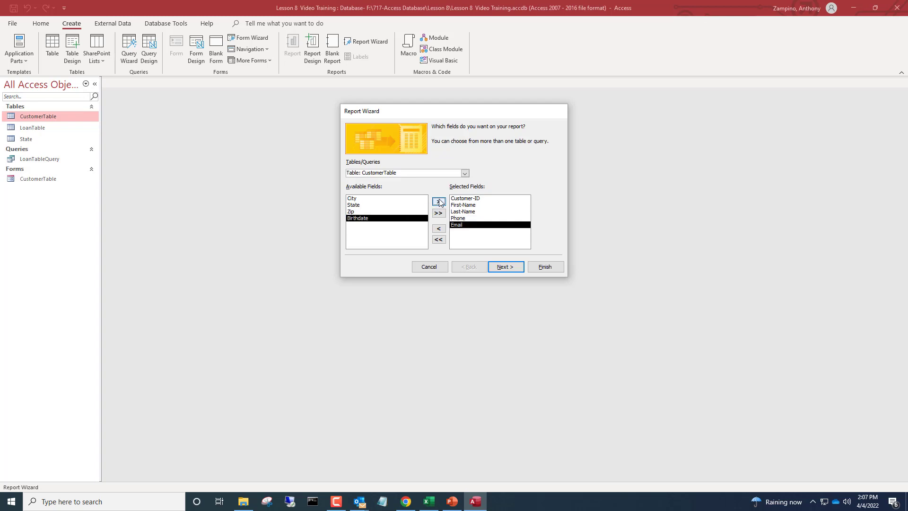
pyautogui.click(506, 268)
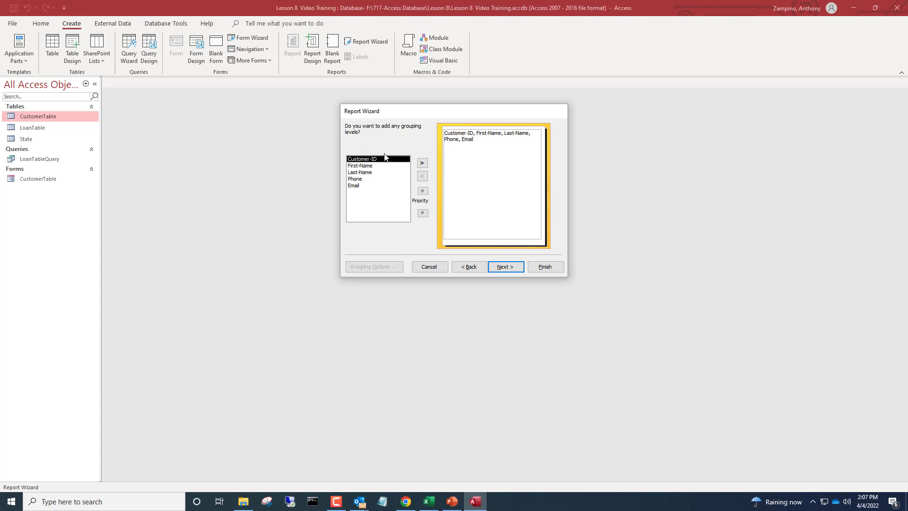
# Leave the report ungrouped and sort its records by Last-Name in ascending order
pyautogui.click(505, 267)
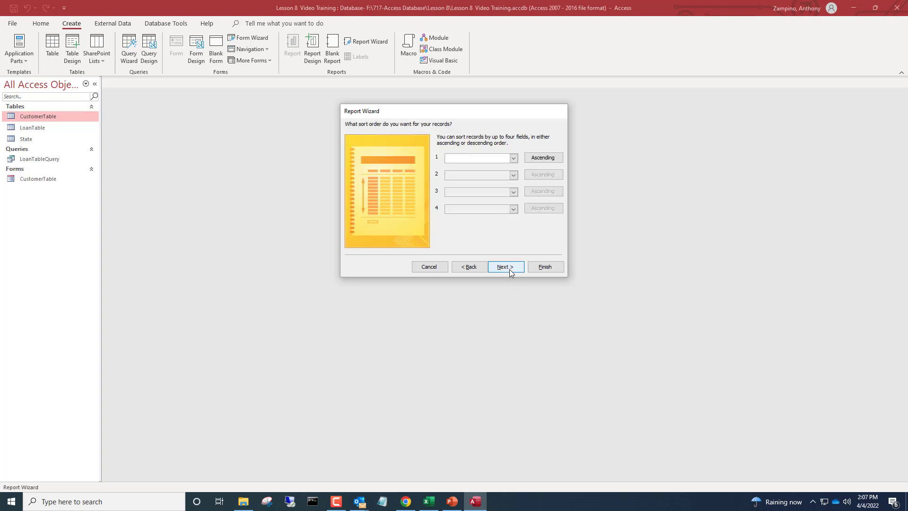
pyautogui.click(514, 160)
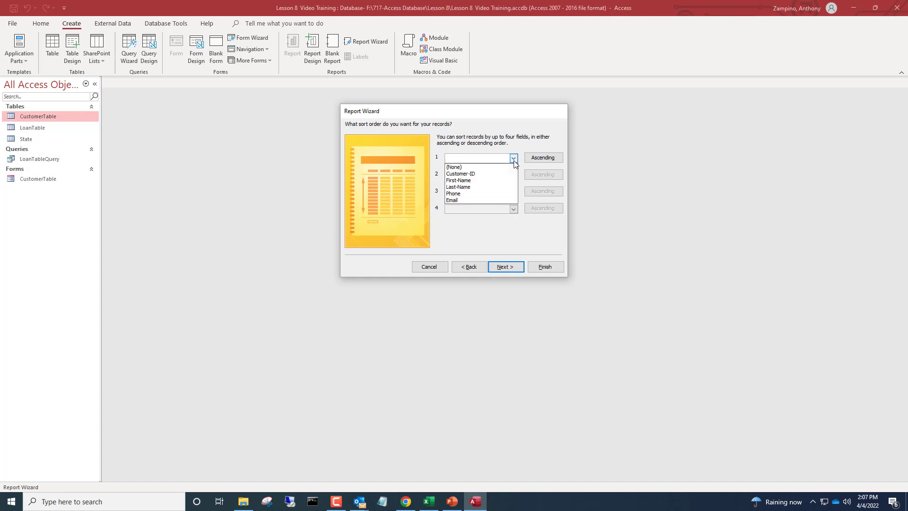
pyautogui.click(492, 187)
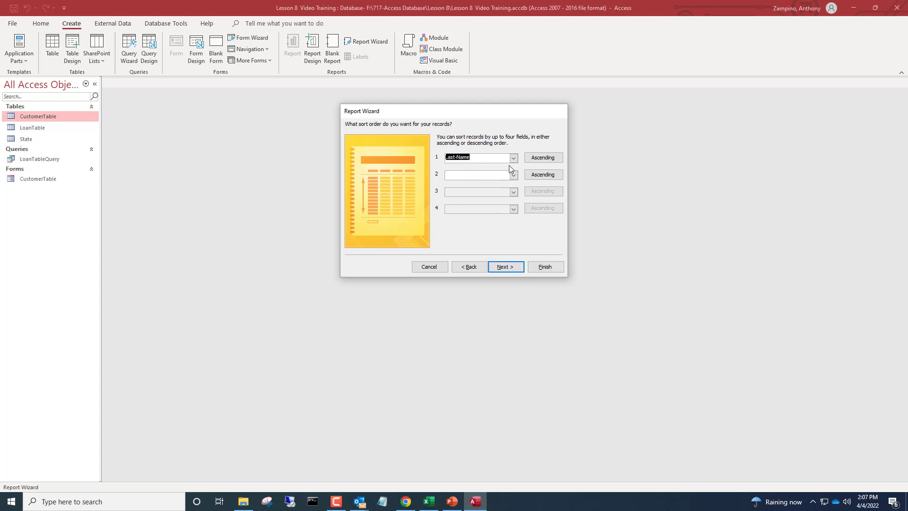
pyautogui.click(513, 175)
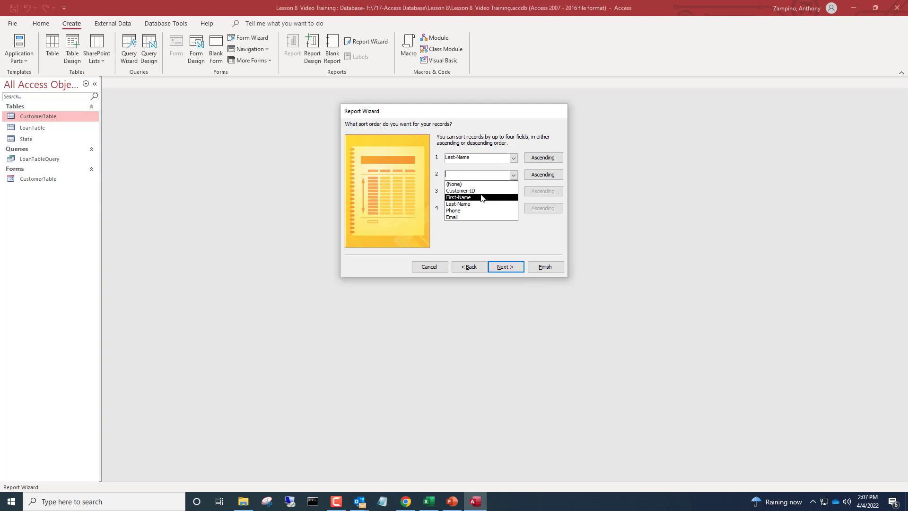
pyautogui.click(516, 264)
pyautogui.click(512, 268)
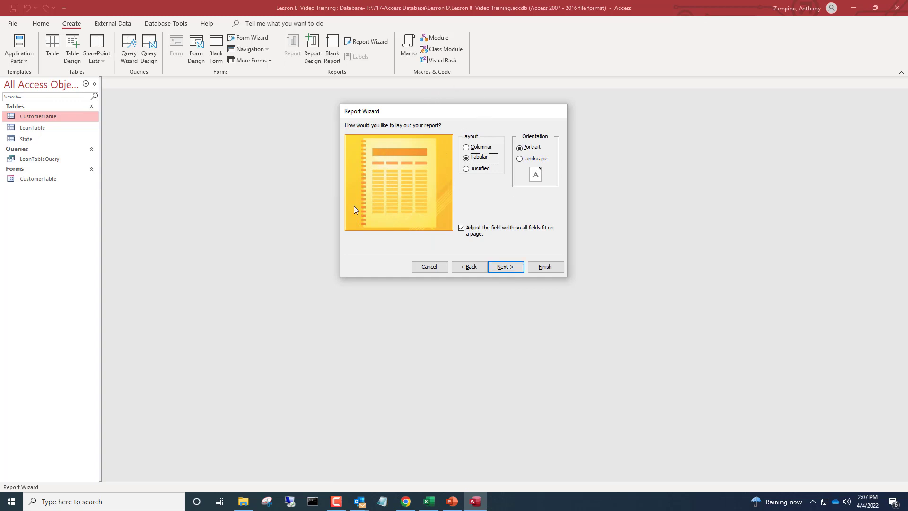
# Lay out the report as Tabular in Landscape orientation
pyautogui.click(482, 147)
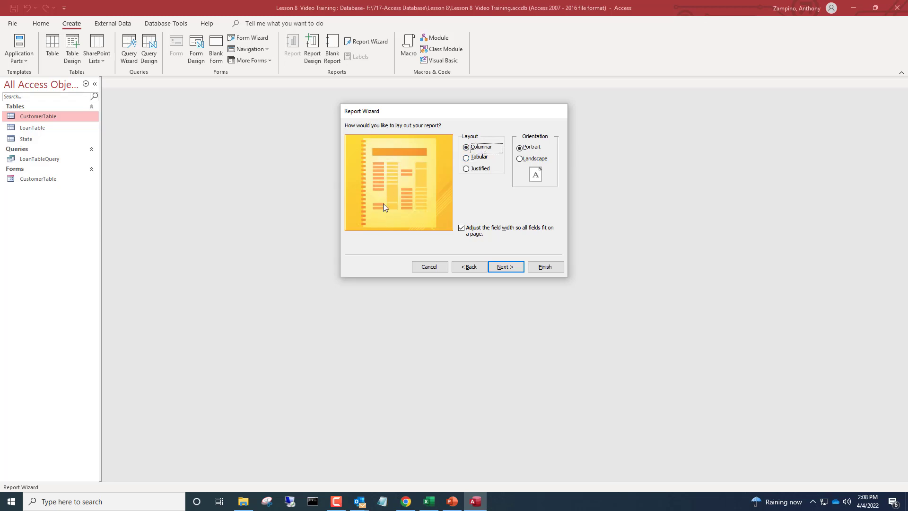
pyautogui.click(478, 159)
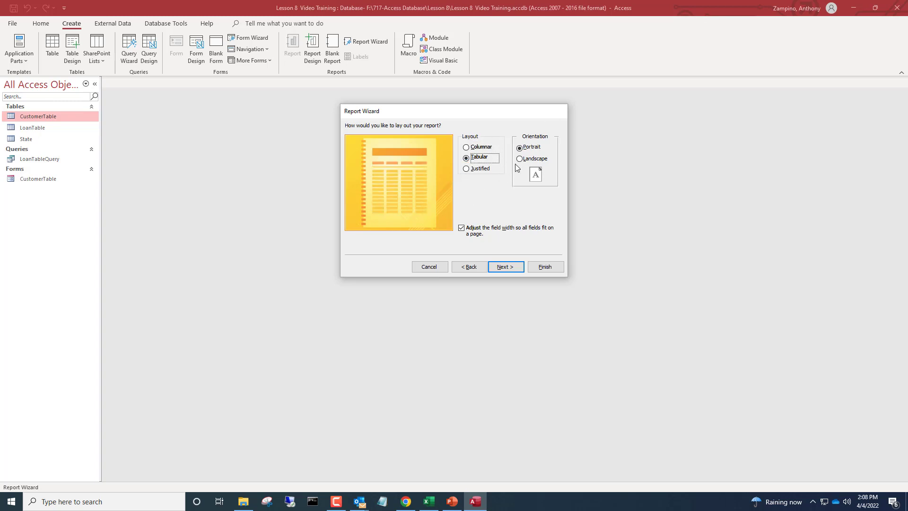
pyautogui.click(532, 159)
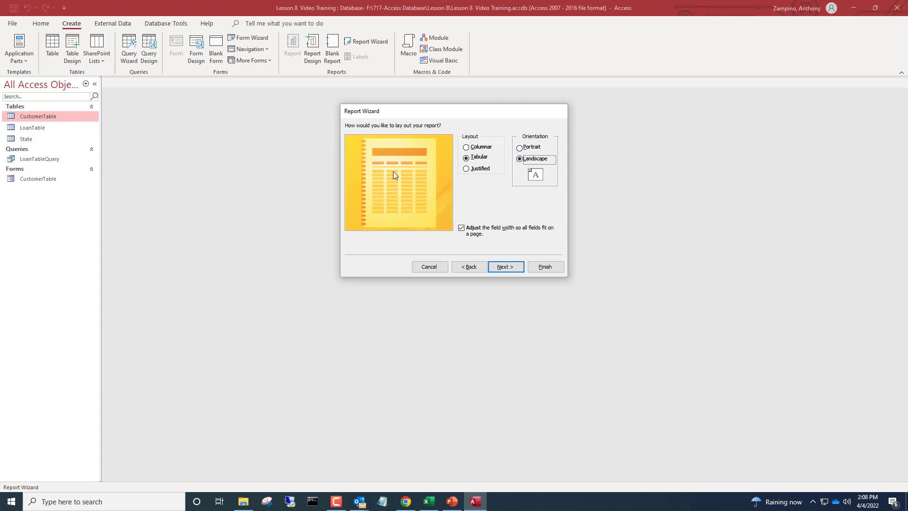
pyautogui.click(505, 267)
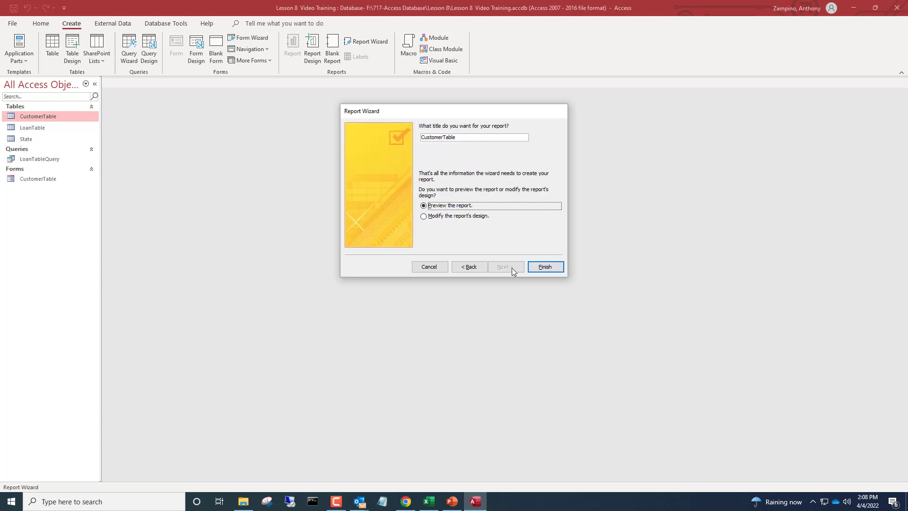
# Title the report Customer Information and finish the wizard with a preview of the report
pyautogui.click(444, 138)
pyautogui.moveTo(457, 137); pyautogui.dragTo(445, 137)
pyautogui.press('Delete')
pyautogui.write('Information')
pyautogui.click(541, 266)
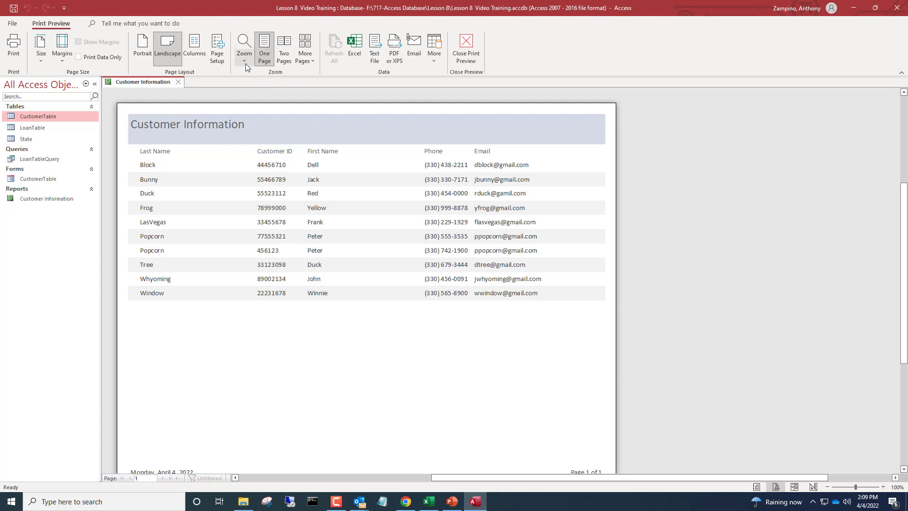
# Leave the print preview for the report's design and widen the title label in the Report Header to about 4.96 inches
pyautogui.click(465, 43)
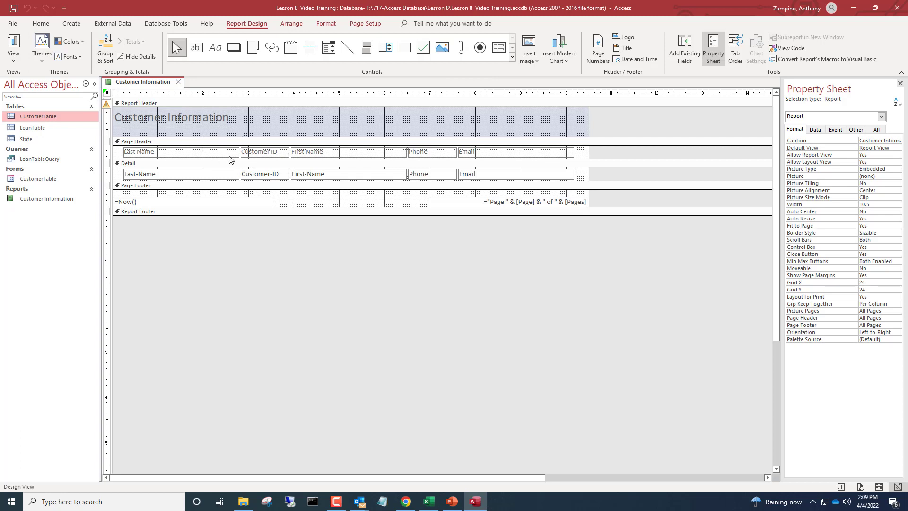
pyautogui.click(227, 115)
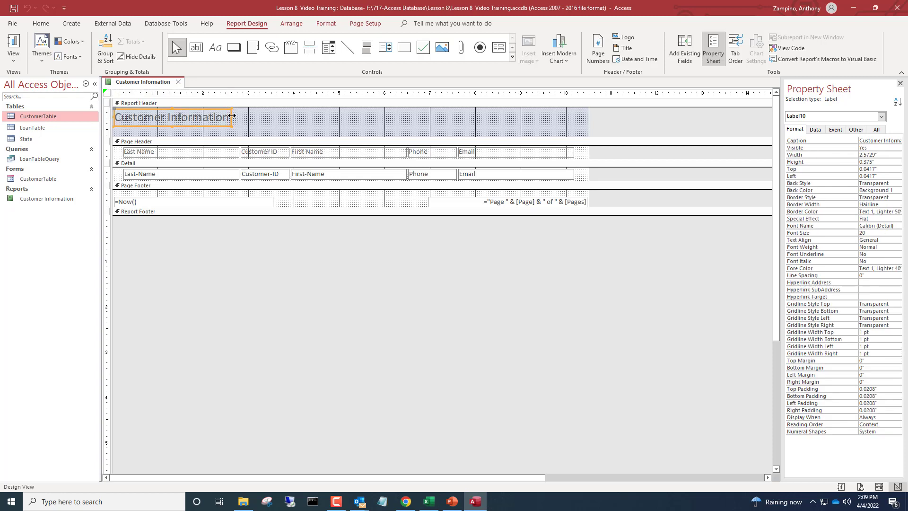
pyautogui.moveTo(232, 115); pyautogui.dragTo(339, 117)
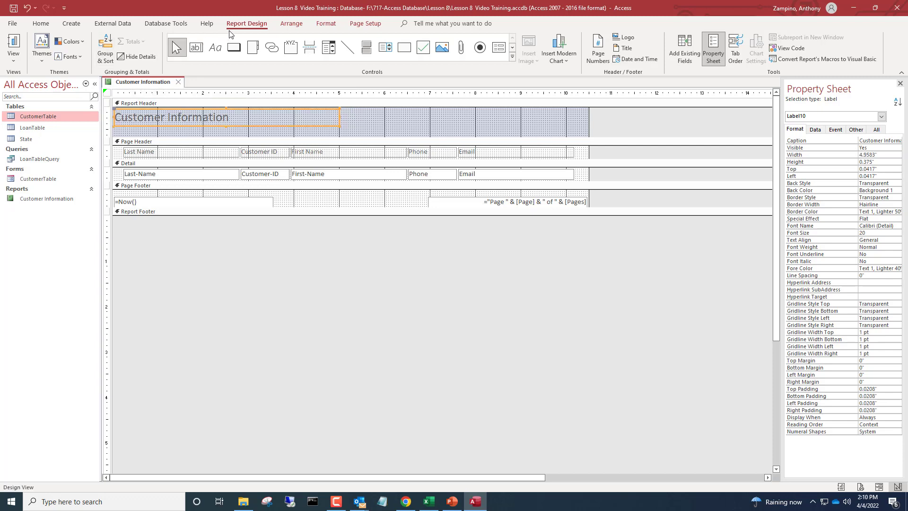
# Format the report title label in Arial Black at size 22
pyautogui.click(332, 24)
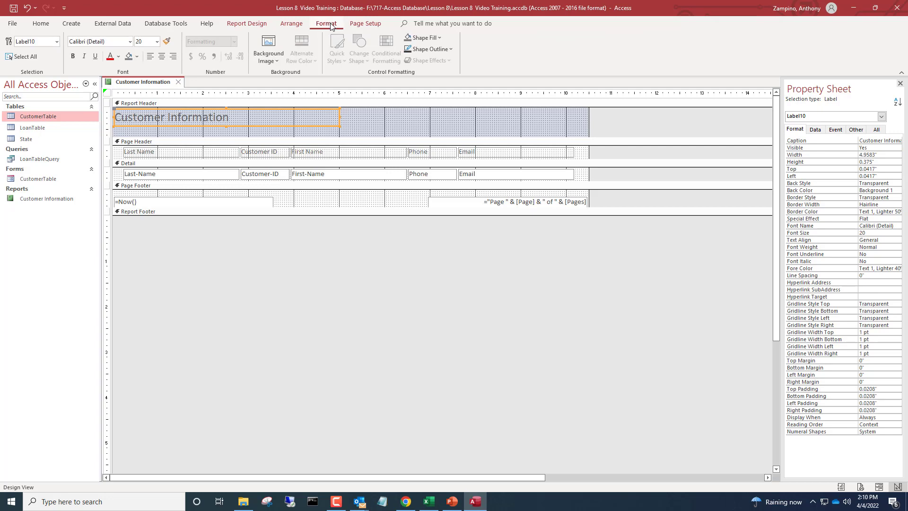
pyautogui.click(131, 41)
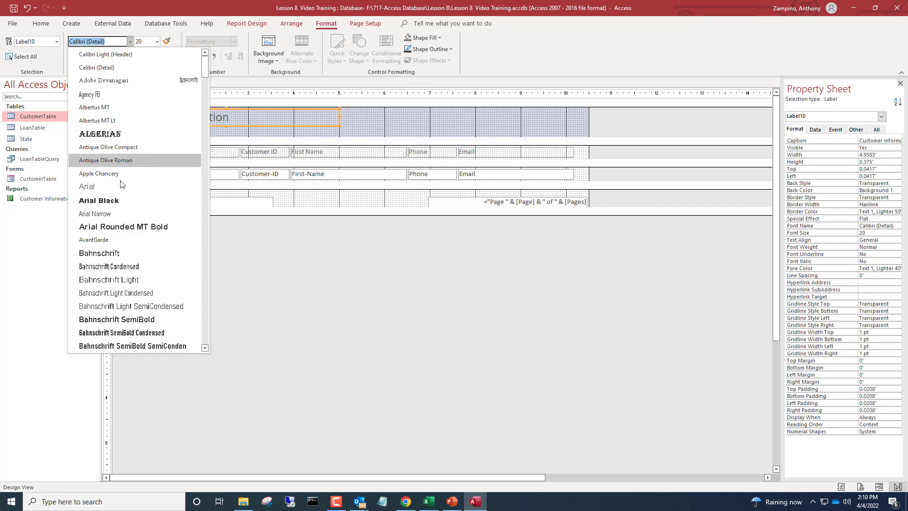
pyautogui.click(124, 202)
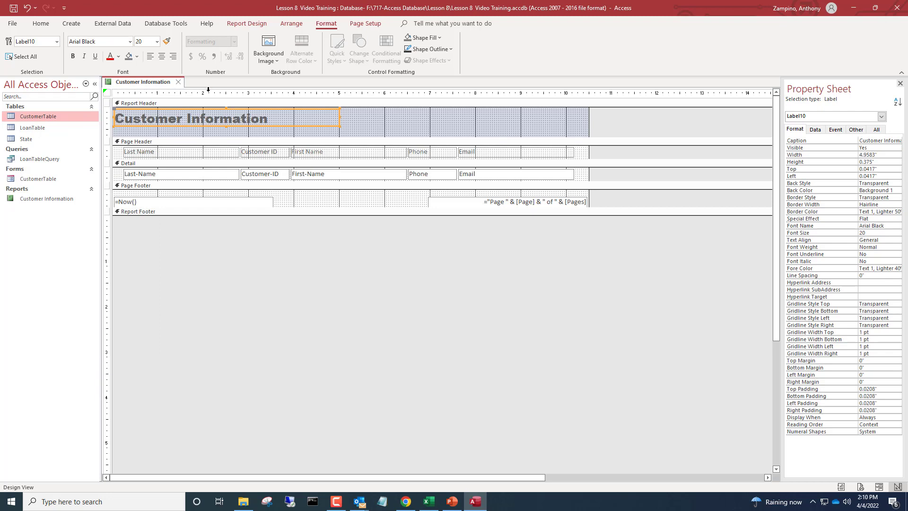
pyautogui.click(156, 43)
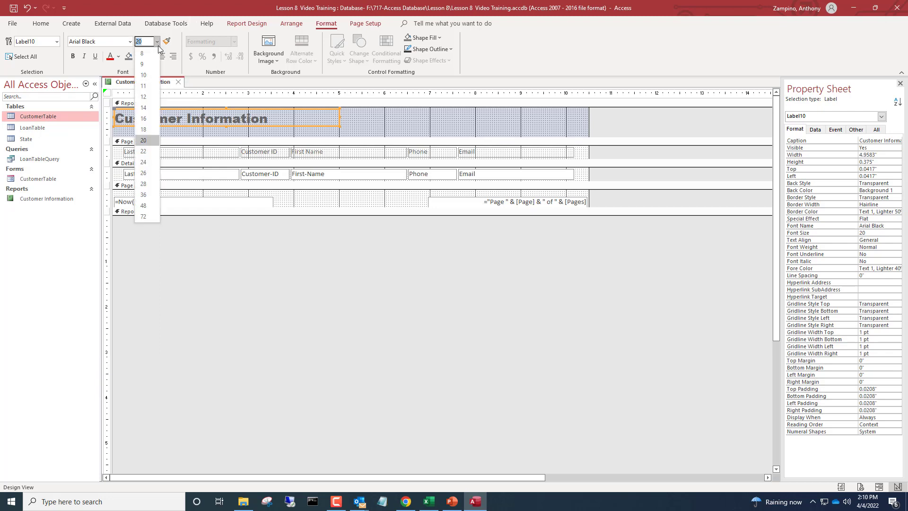
pyautogui.click(142, 152)
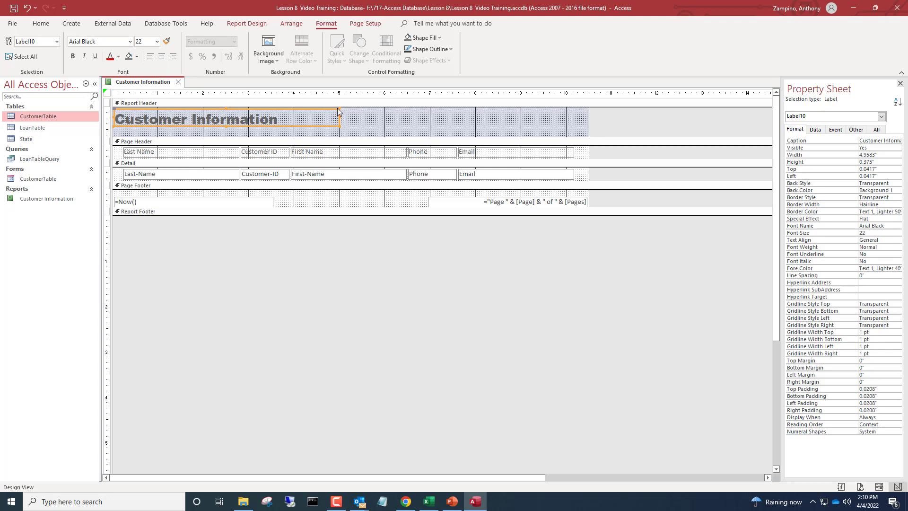
pyautogui.click(444, 133)
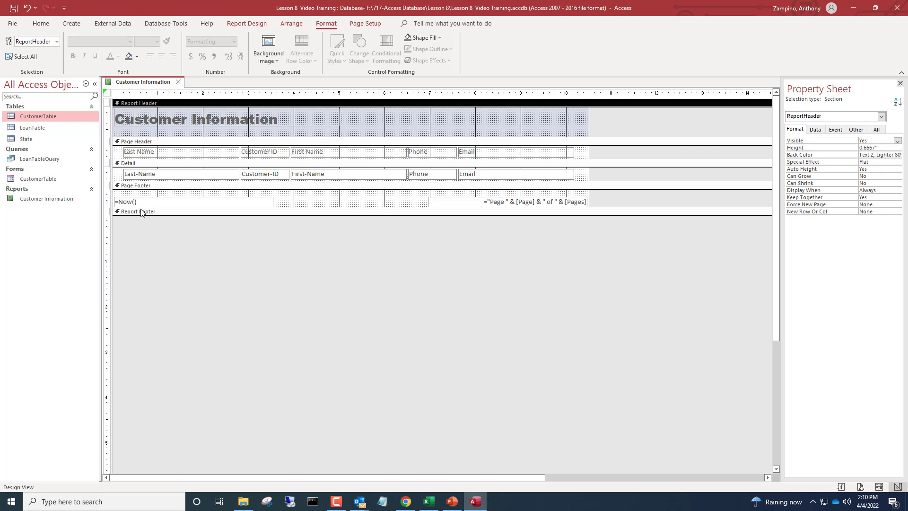
# Narrow the First-Name text box in the Detail section to about 1.65 inches and its Page Header label to match
pyautogui.click(401, 176)
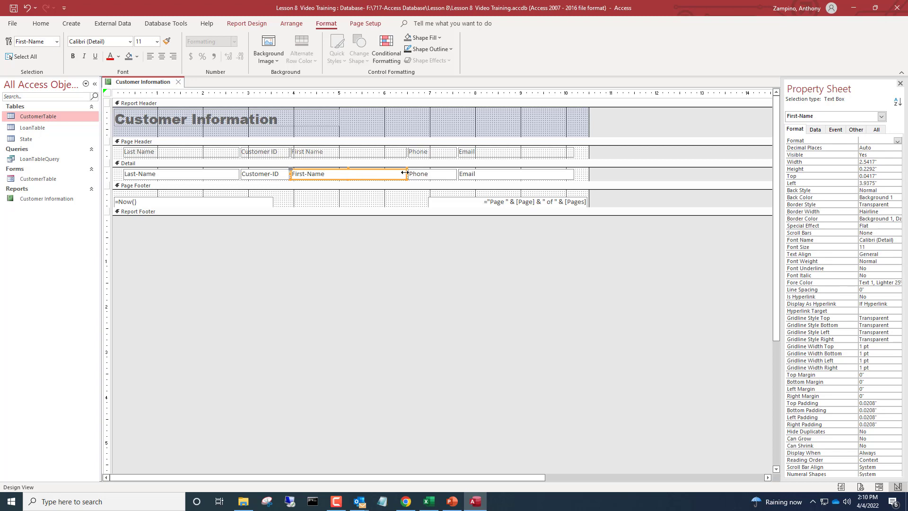
pyautogui.moveTo(405, 173); pyautogui.dragTo(366, 173)
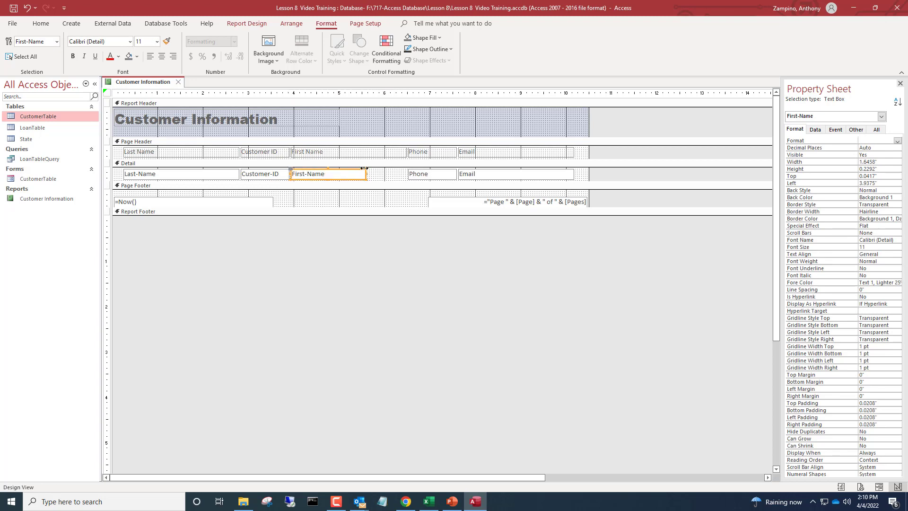
pyautogui.click(373, 152)
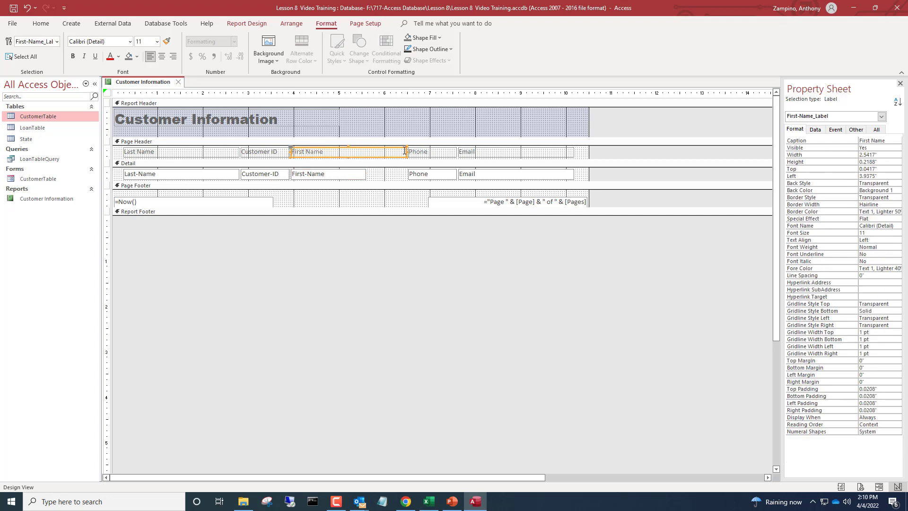
pyautogui.moveTo(406, 151); pyautogui.dragTo(365, 152)
pyautogui.click(305, 142)
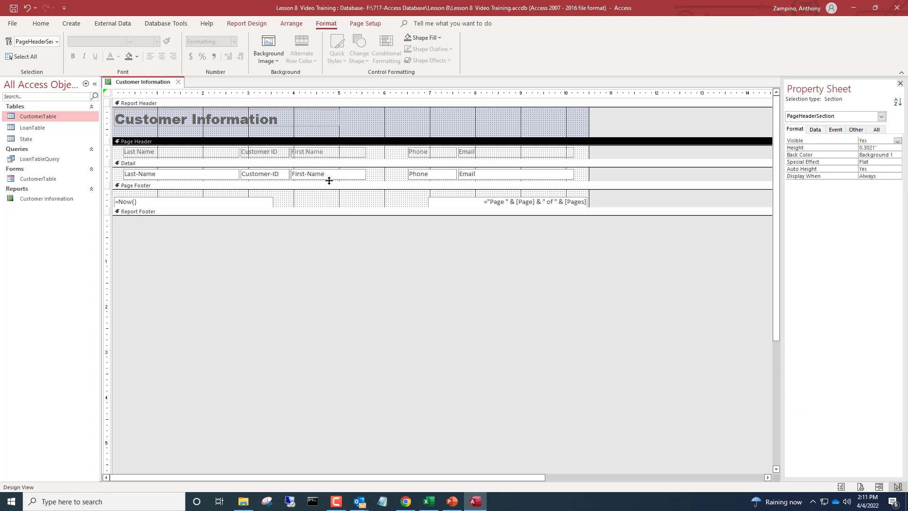
# Move the First Name label and text box to about 4.71 inches from the left edge, and the Customer ID pair to about 3.54 inches
pyautogui.click(379, 178)
pyautogui.moveTo(385, 178); pyautogui.dragTo(293, 154)
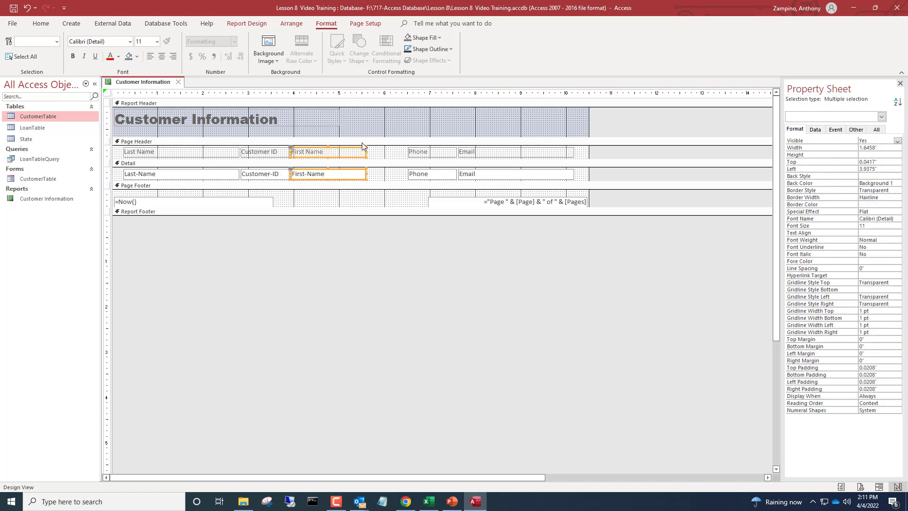
pyautogui.moveTo(349, 153); pyautogui.dragTo(386, 145)
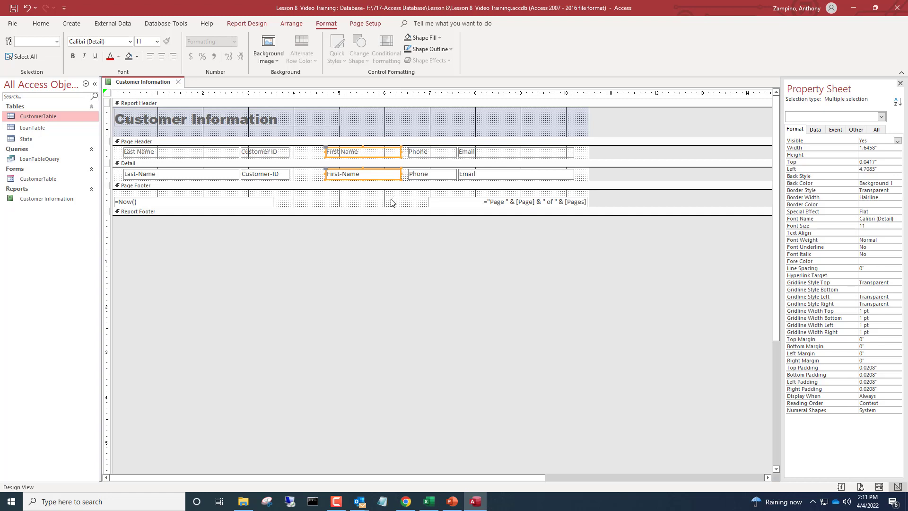
pyautogui.click(299, 180)
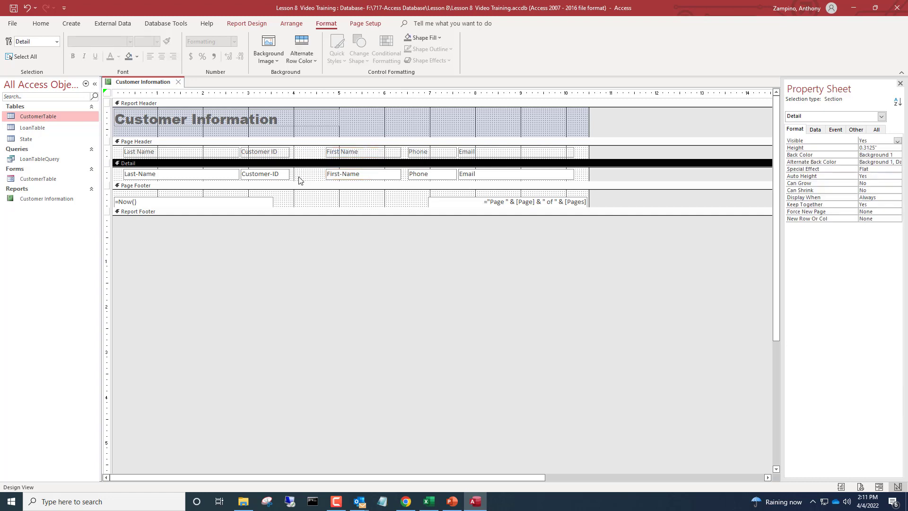
pyautogui.moveTo(299, 180); pyautogui.dragTo(301, 148)
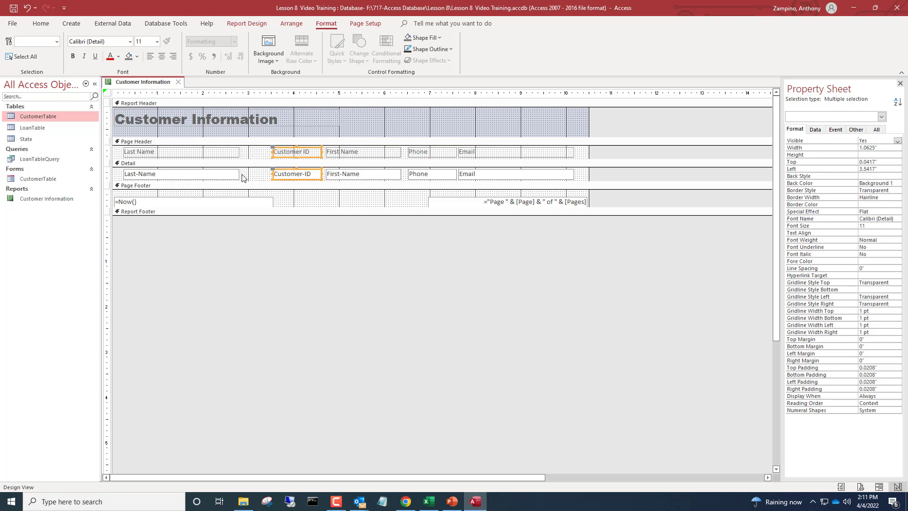
# Narrow the Last Name label and text box to about 1.96 inches and move them to about 1.46 inches from the left edge
pyautogui.click(260, 176)
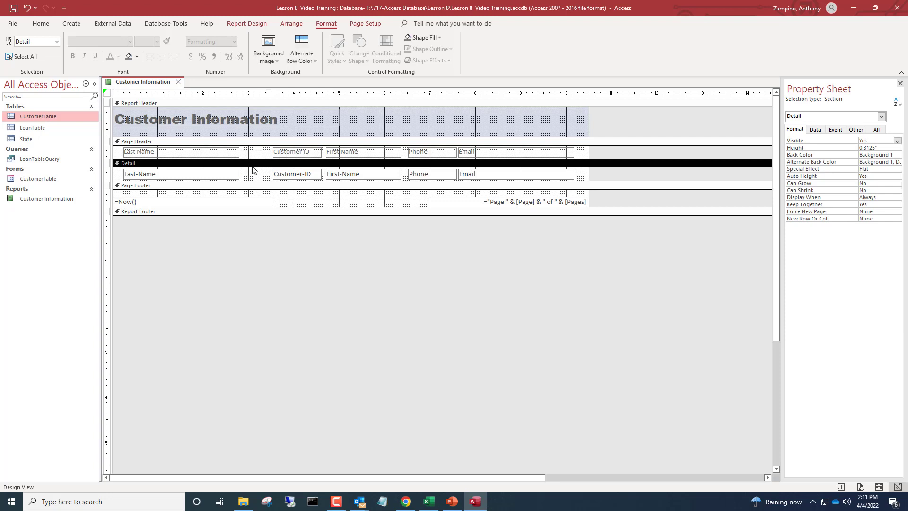
pyautogui.moveTo(249, 175); pyautogui.dragTo(179, 158)
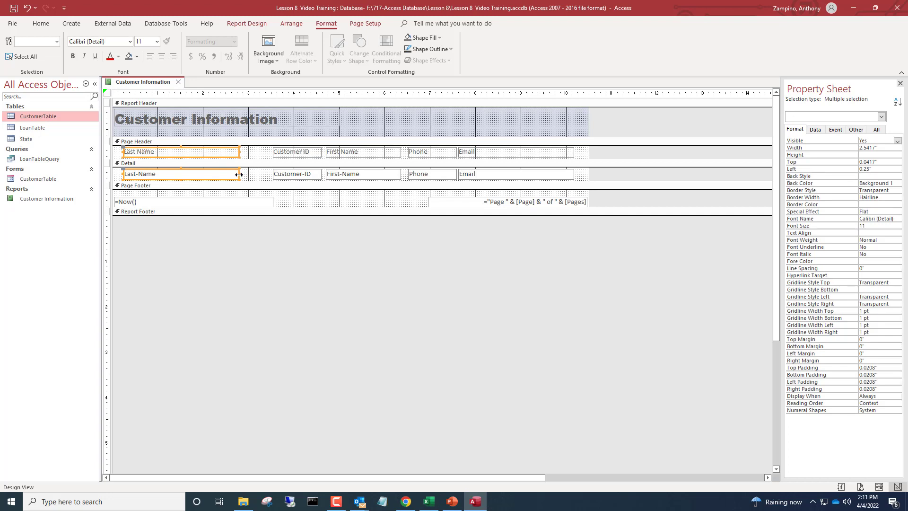
pyautogui.moveTo(239, 175); pyautogui.dragTo(213, 176)
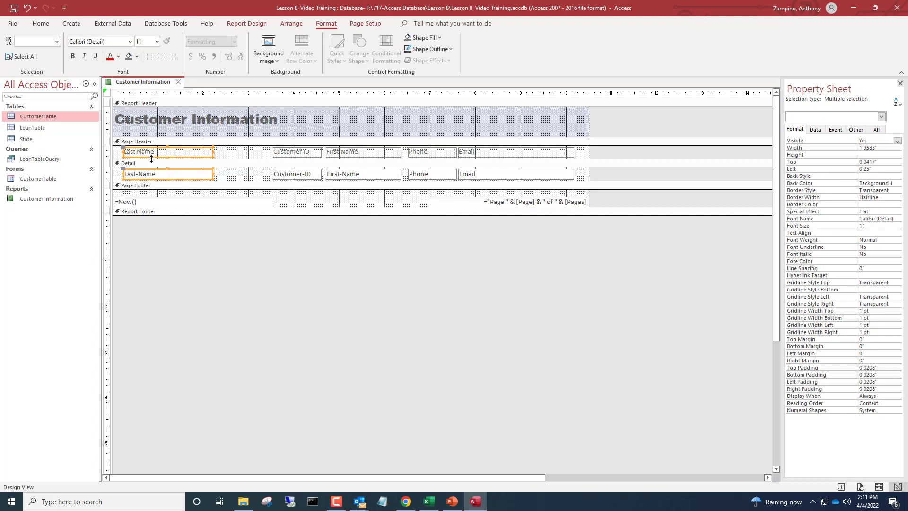
pyautogui.moveTo(150, 156); pyautogui.dragTo(205, 164)
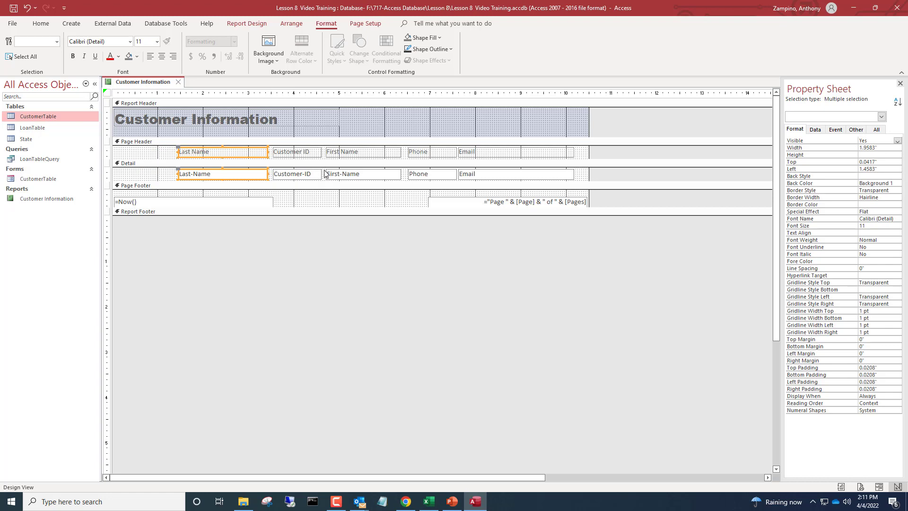
# Move the Customer ID pair ahead of Last Name to about 0.29 inches, and close up the First Name, Phone and Email pairs, with Email at about 6.63 inches
pyautogui.click(324, 174)
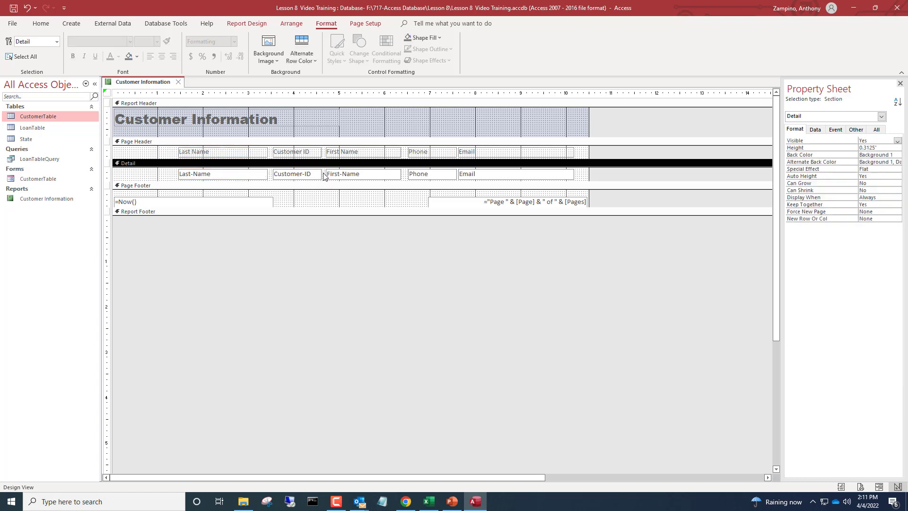
pyautogui.moveTo(324, 174); pyautogui.dragTo(147, 182)
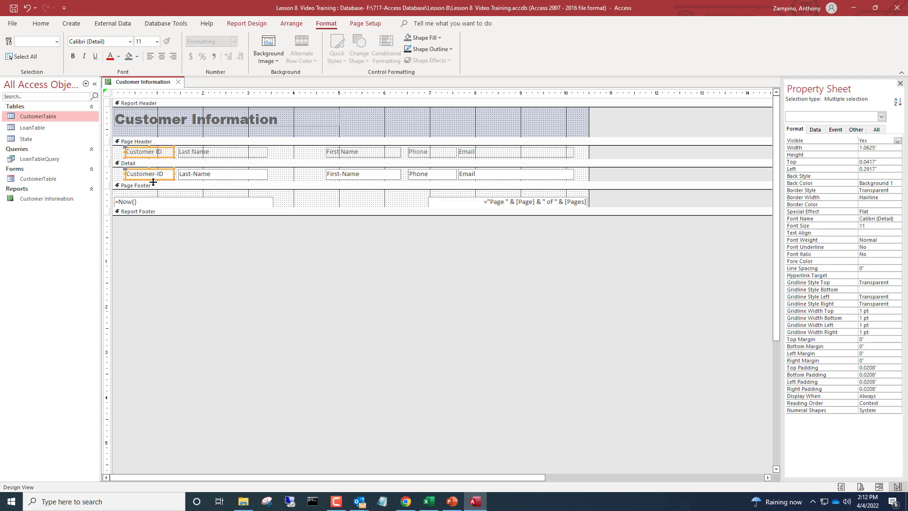
pyautogui.moveTo(286, 177)
pyautogui.mouseDown()
pyautogui.moveTo(189, 158)
pyautogui.moveTo(210, 152)
pyautogui.moveTo(290, 172)
pyautogui.mouseUp()
pyautogui.click(290, 175)
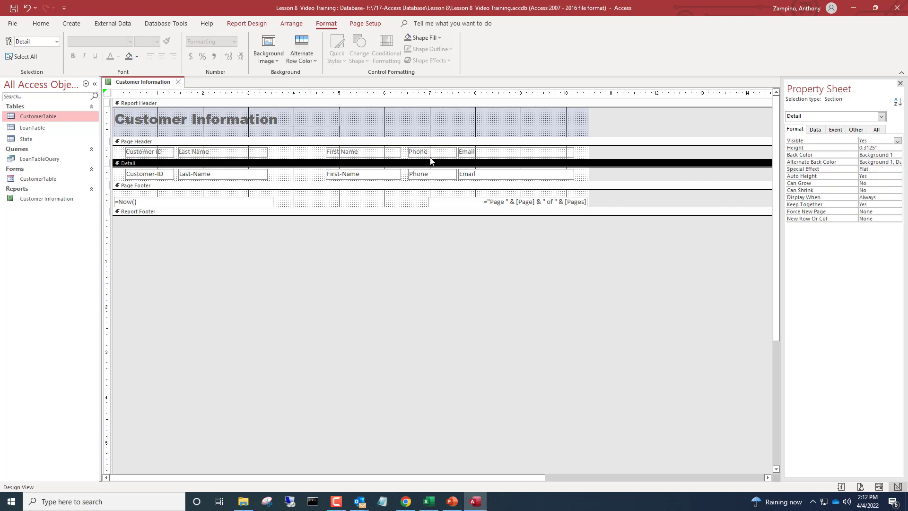
pyautogui.moveTo(404, 178); pyautogui.dragTo(329, 156)
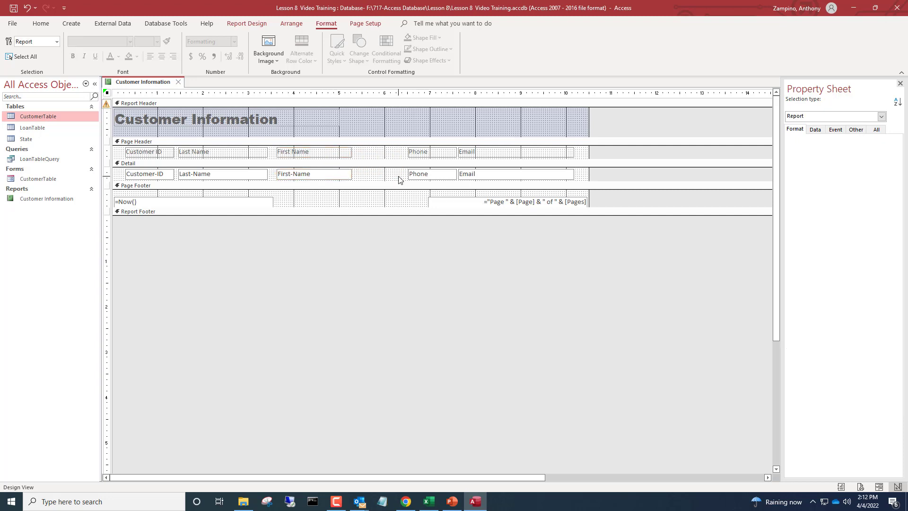
pyautogui.moveTo(399, 174); pyautogui.dragTo(446, 176)
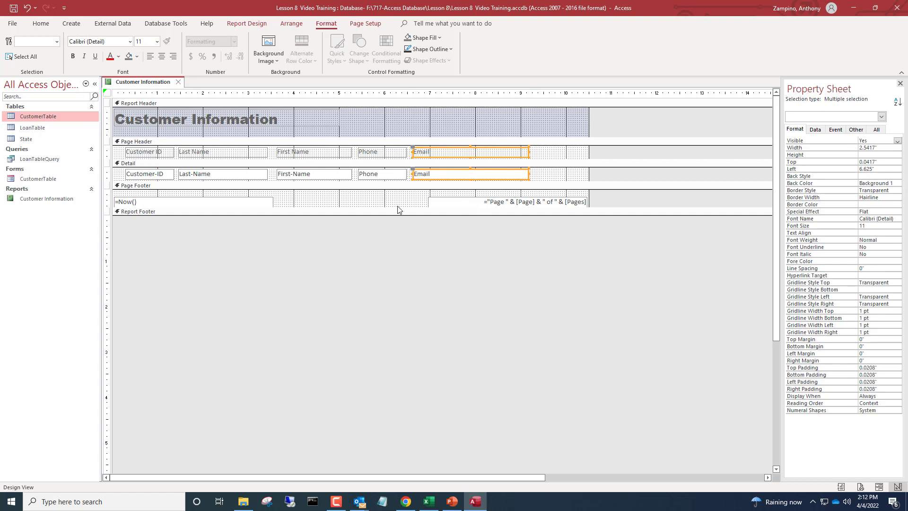
# Switch the report to Report View to check the column order and spacing
pyautogui.click(44, 25)
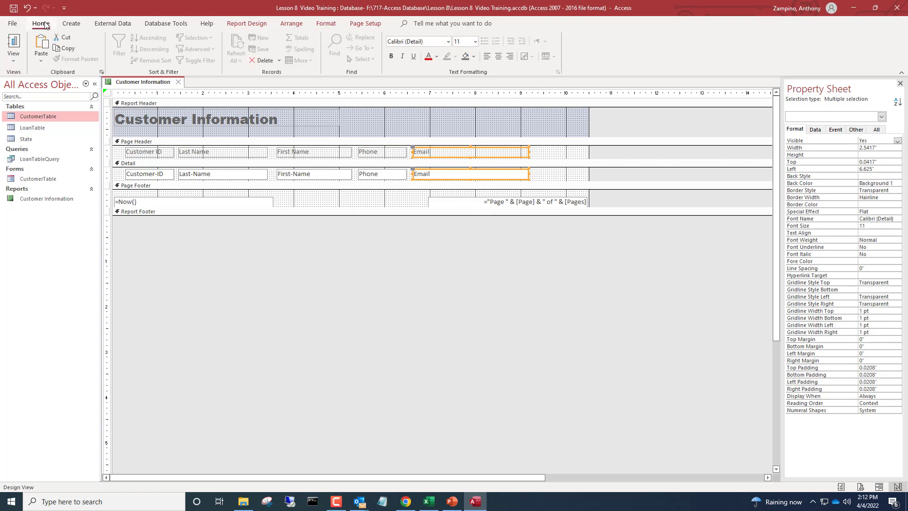
pyautogui.click(14, 58)
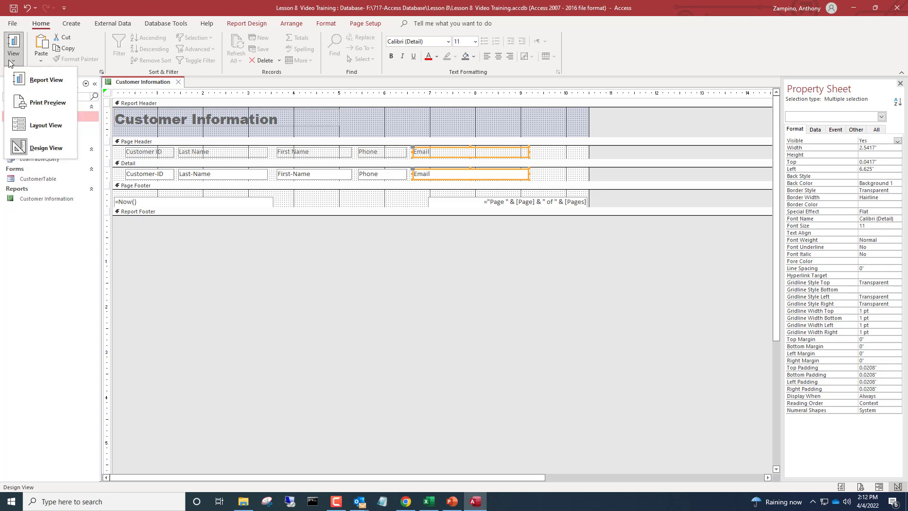
pyautogui.click(57, 81)
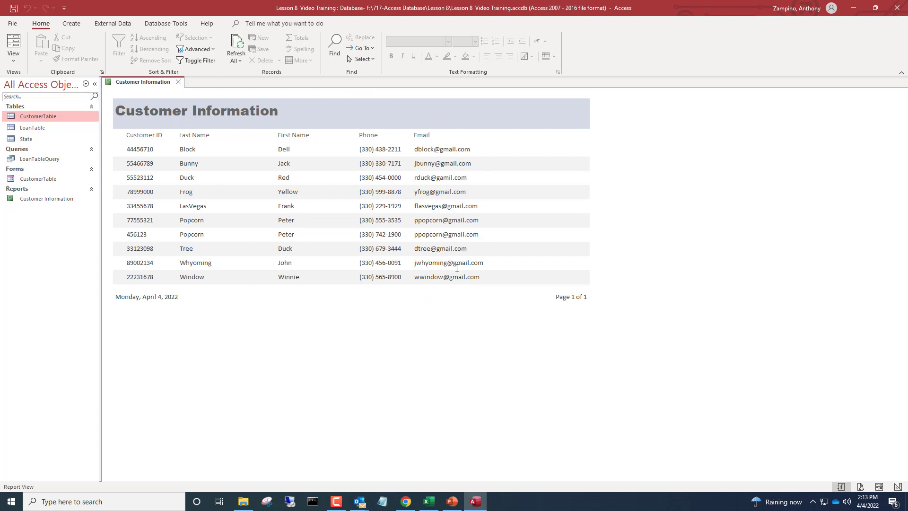
# Check the report page down to its footer in Print Preview, and return to Design View
pyautogui.click(15, 57)
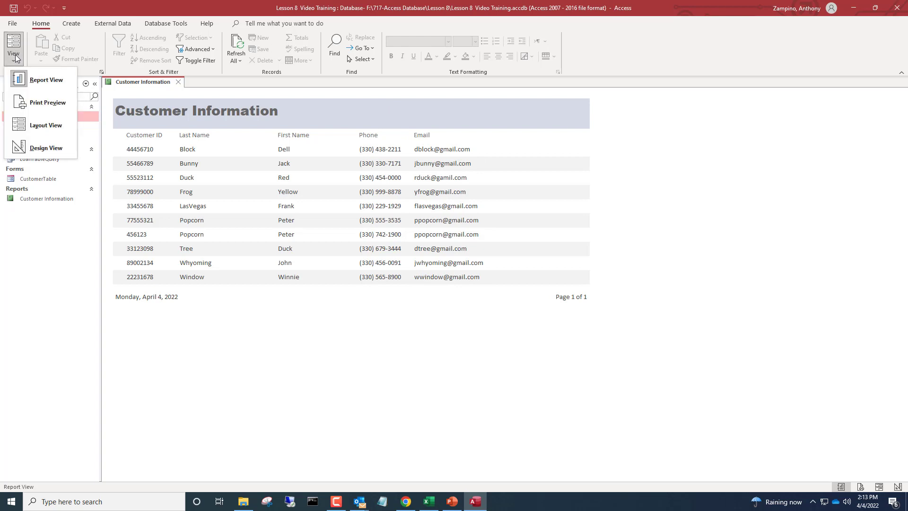
pyautogui.click(51, 103)
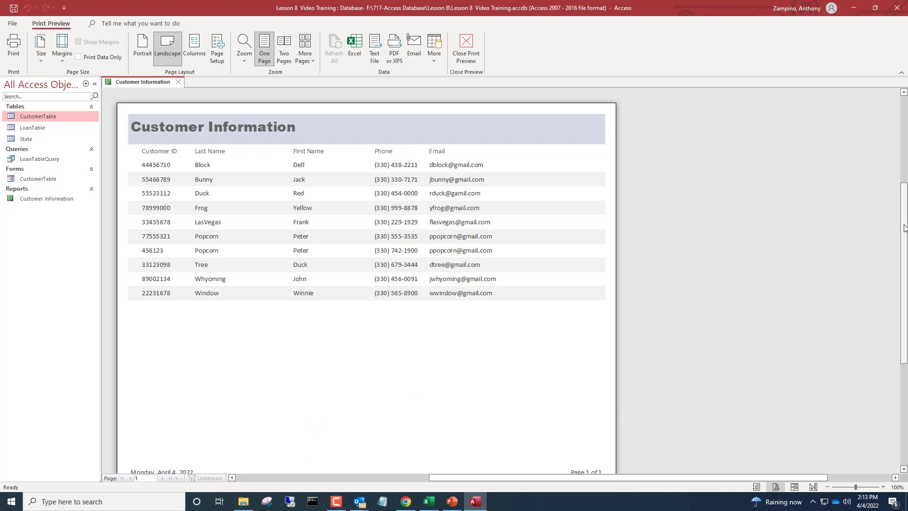
pyautogui.moveTo(904, 226); pyautogui.dragTo(904, 263)
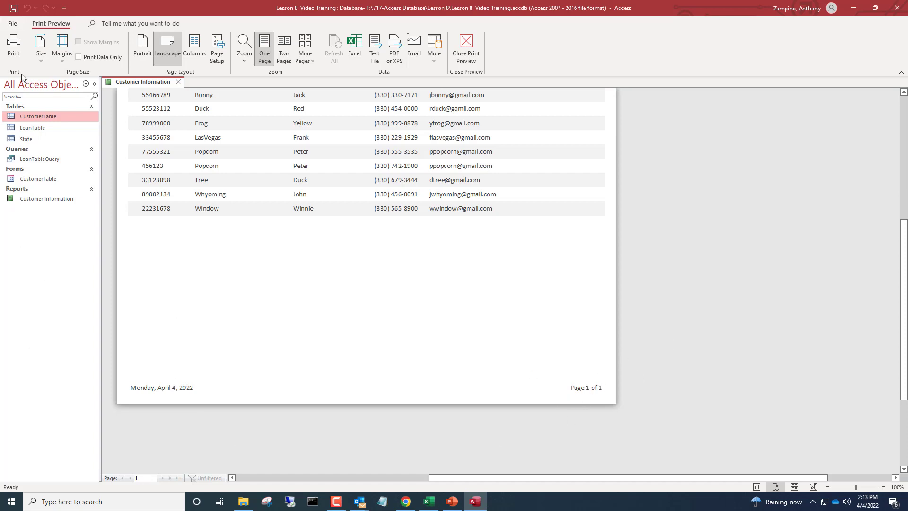
pyautogui.click(466, 45)
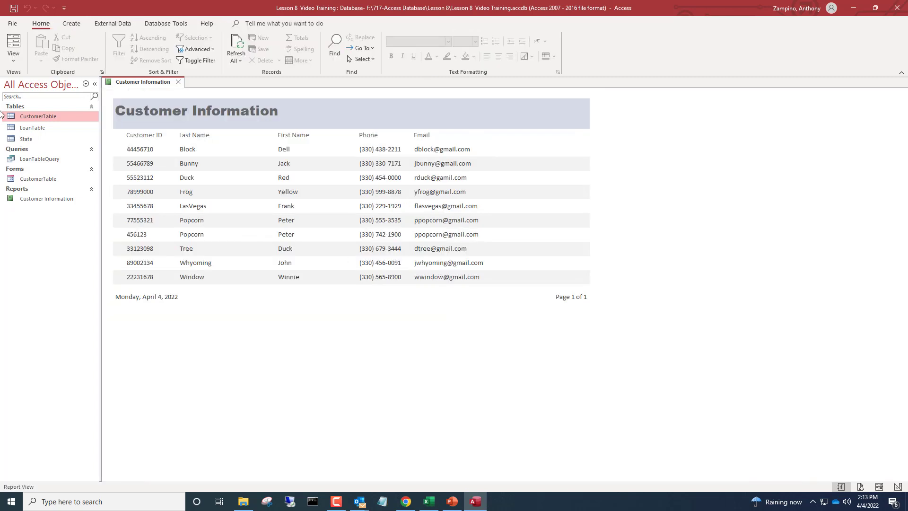
pyautogui.click(13, 52)
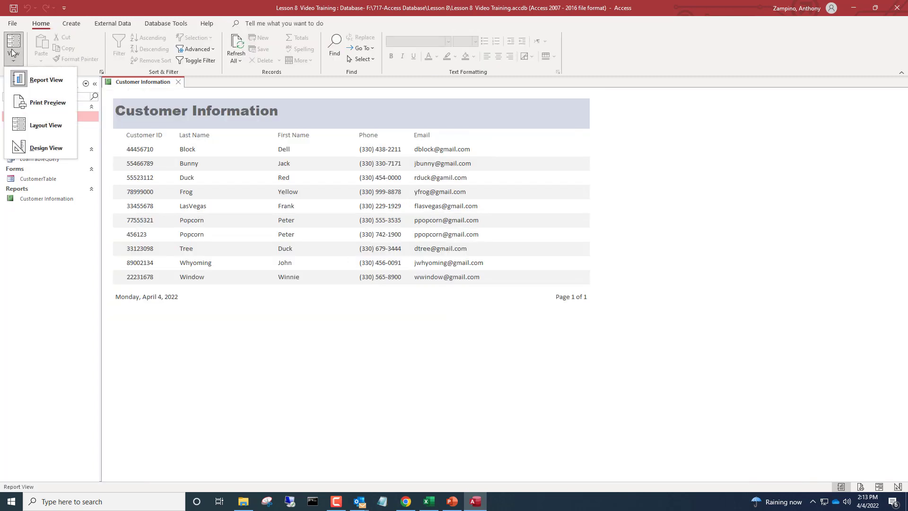
pyautogui.click(33, 145)
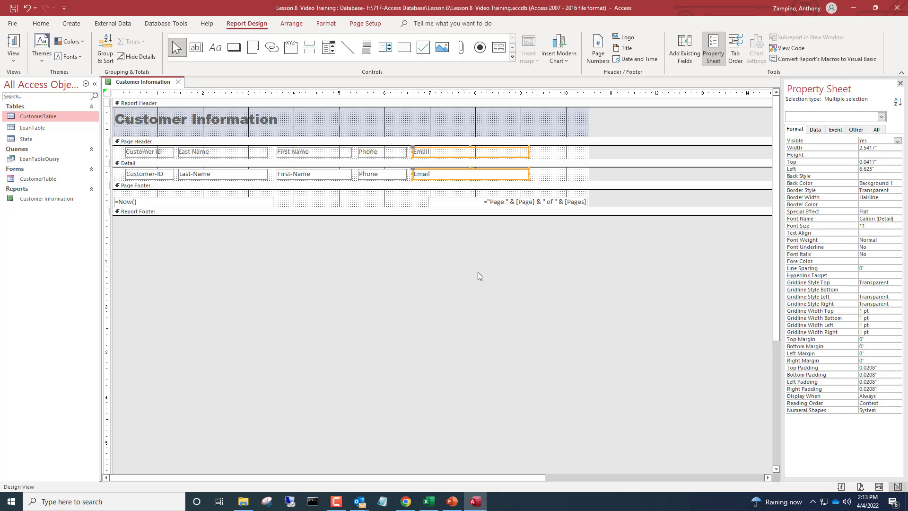
# Narrow the Email text box in the Detail section and its Page Header label to the same width
pyautogui.click(479, 286)
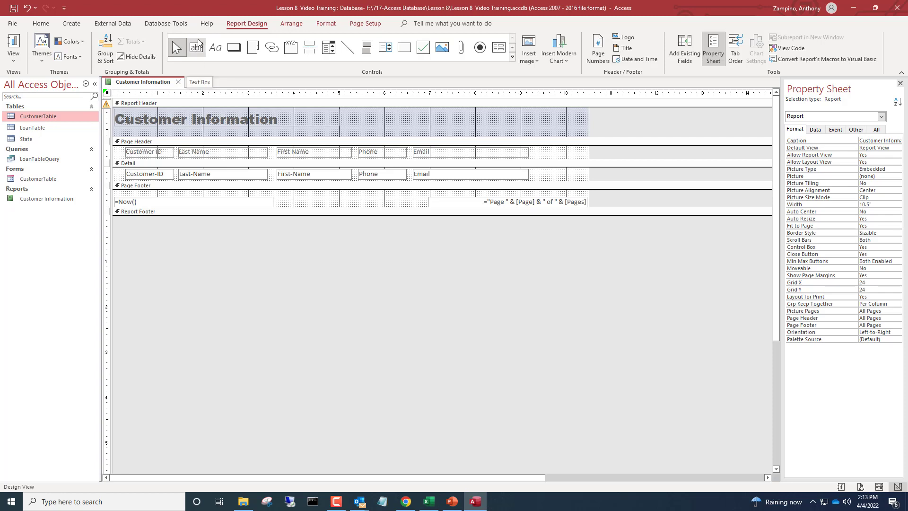
pyautogui.click(507, 175)
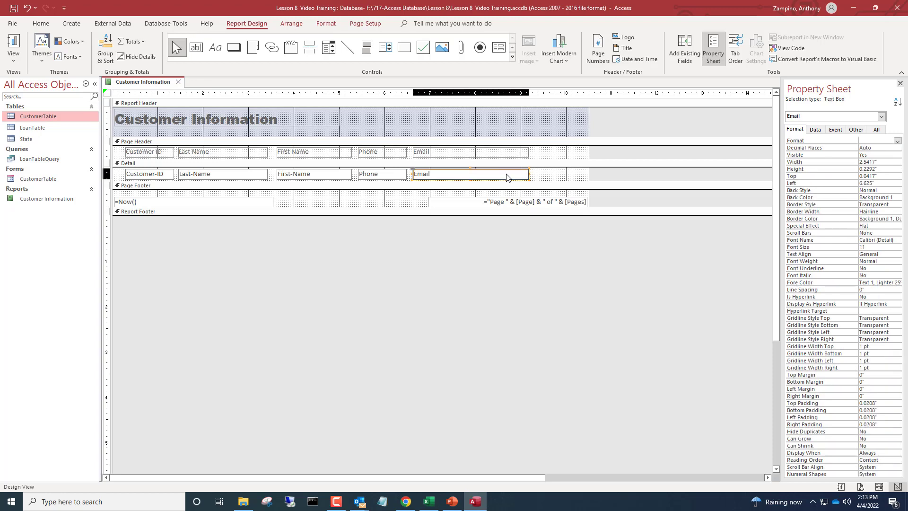
pyautogui.click(823, 133)
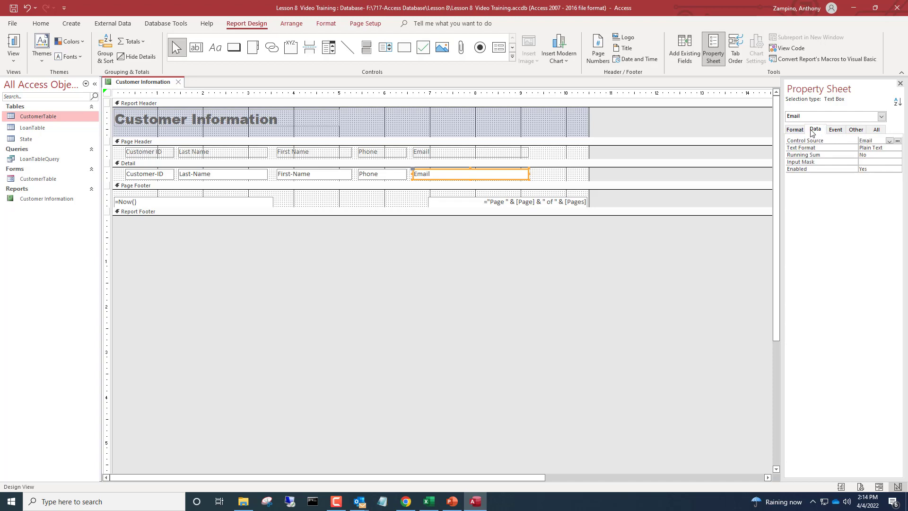
pyautogui.click(795, 130)
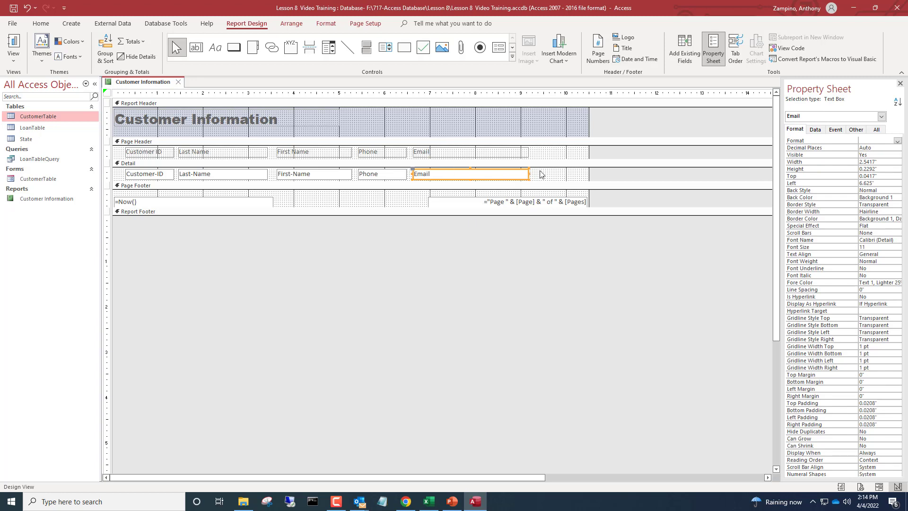
pyautogui.moveTo(530, 174); pyautogui.dragTo(507, 153)
pyautogui.click(516, 153)
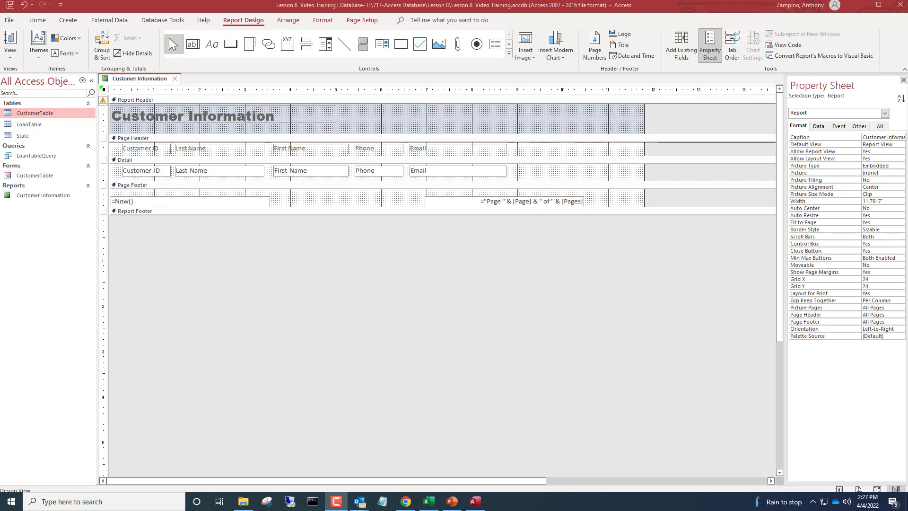
# Add a text box about 2.33 inches wide after Email in the Detail section and set its control source to Birthdate
pyautogui.click(195, 45)
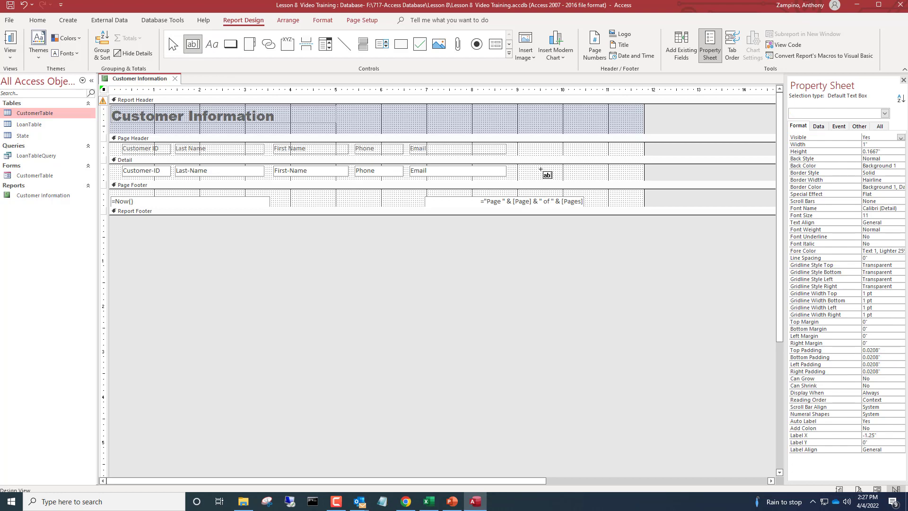
pyautogui.moveTo(541, 169); pyautogui.dragTo(636, 178)
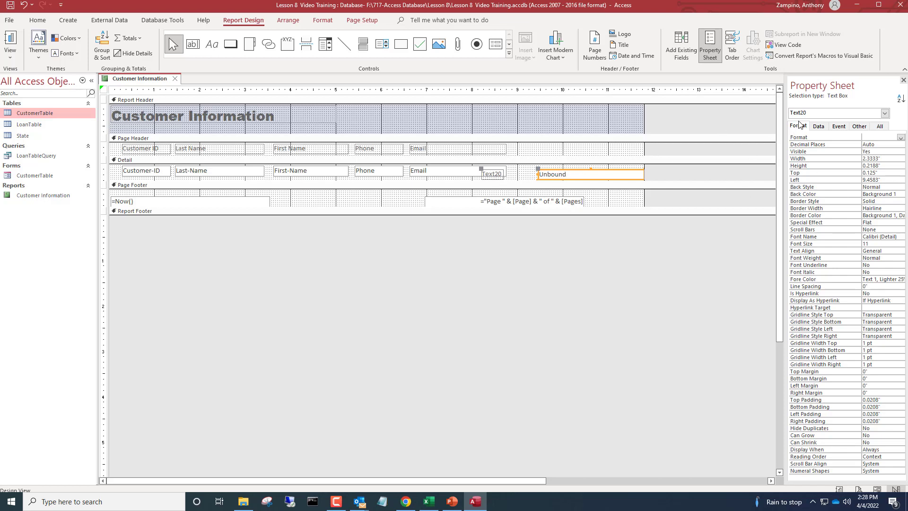
pyautogui.click(824, 126)
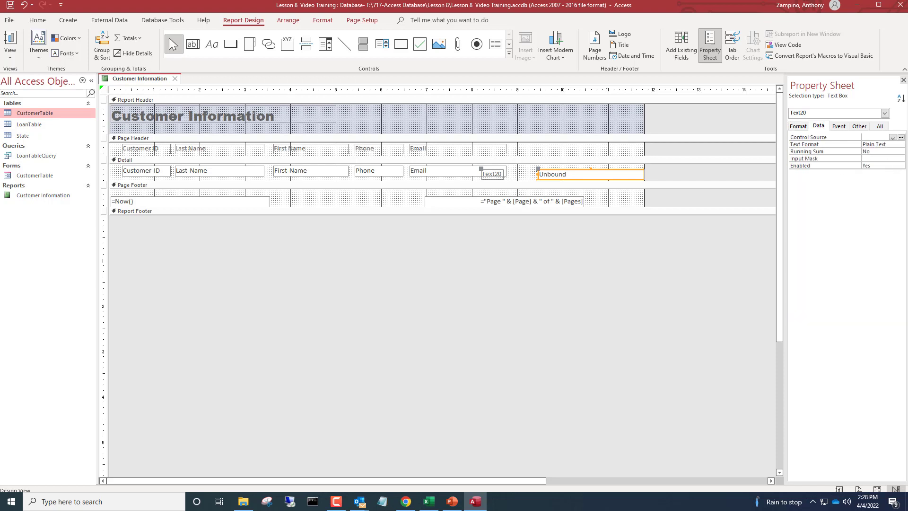
pyautogui.click(893, 138)
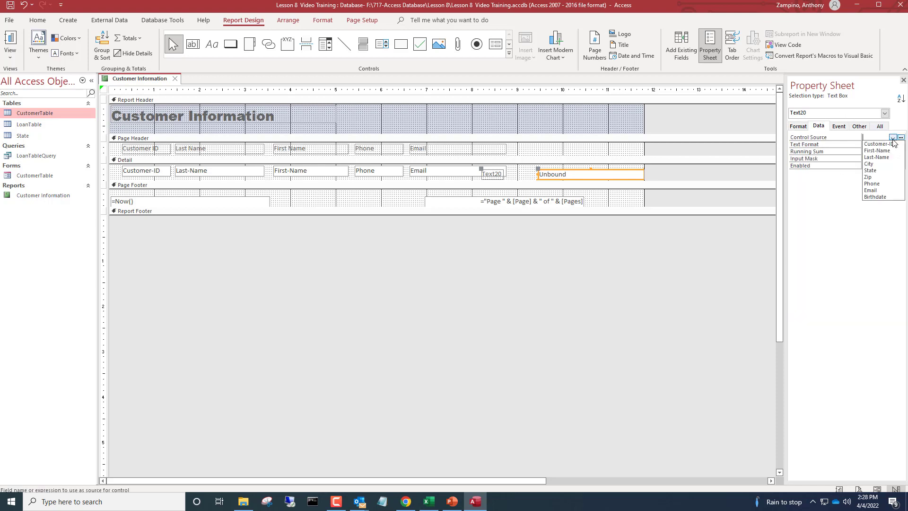
pyautogui.click(876, 197)
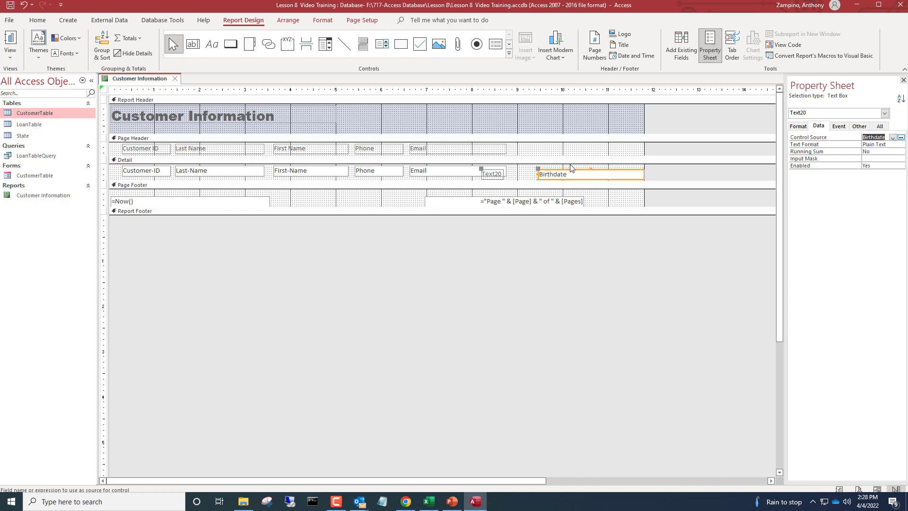
# Move the Birthdate text box closer to Email and delete its attached label from the Detail section
pyautogui.moveTo(571, 171); pyautogui.dragTo(552, 169)
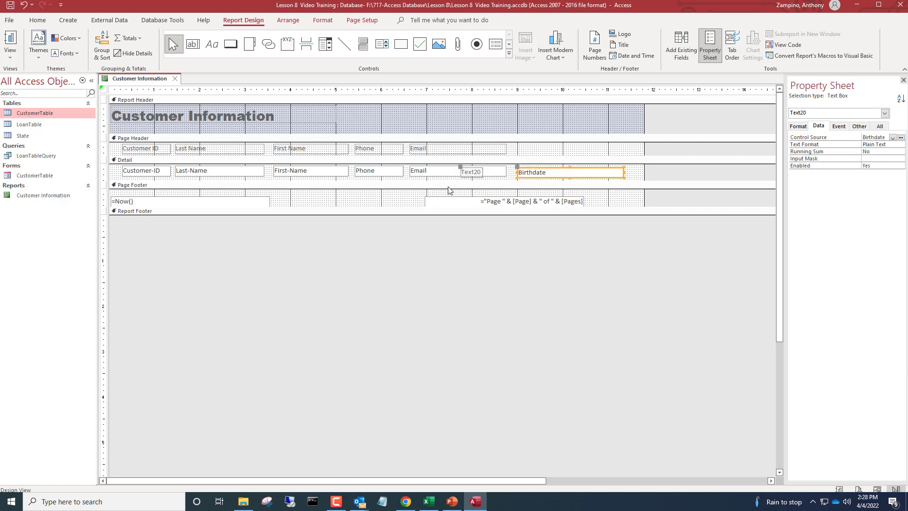
pyautogui.click(473, 175)
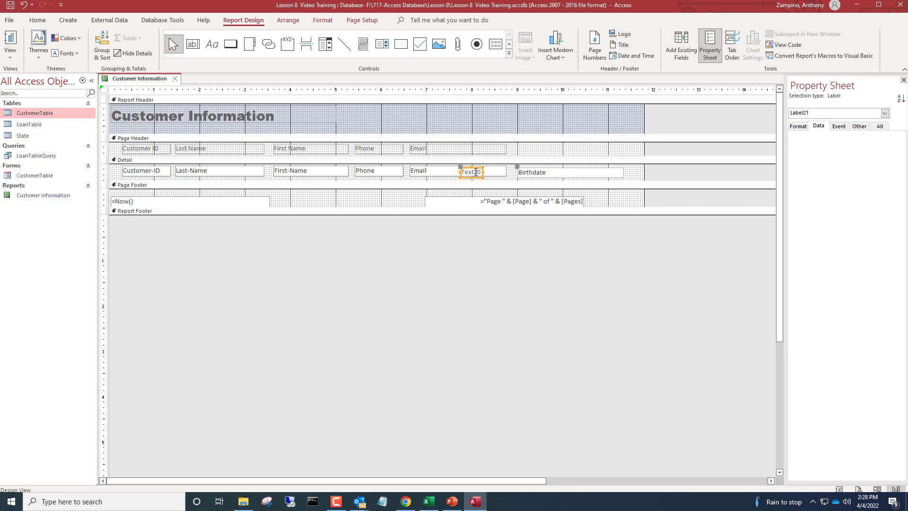
pyautogui.press('Delete')
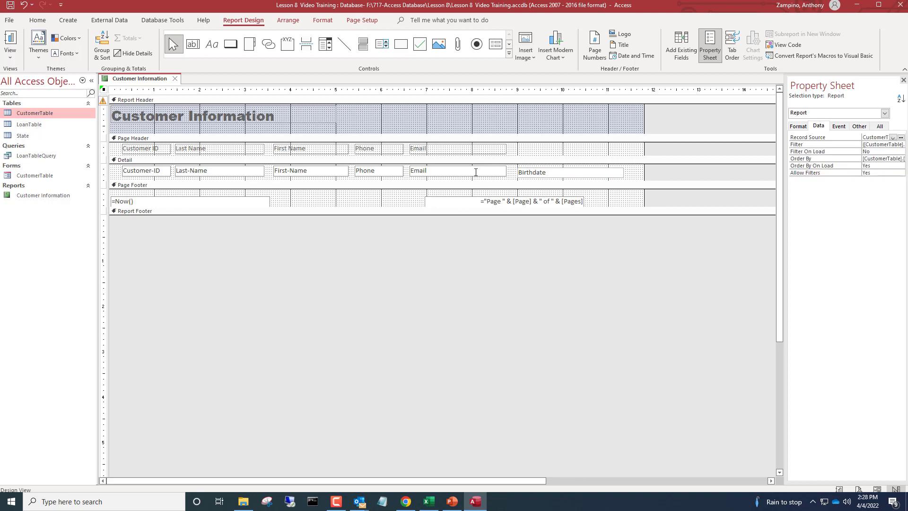
# Add a Birthdate label about 2.33 inches wide after Email in the Page Header, and show the report in Report View
pyautogui.click(213, 42)
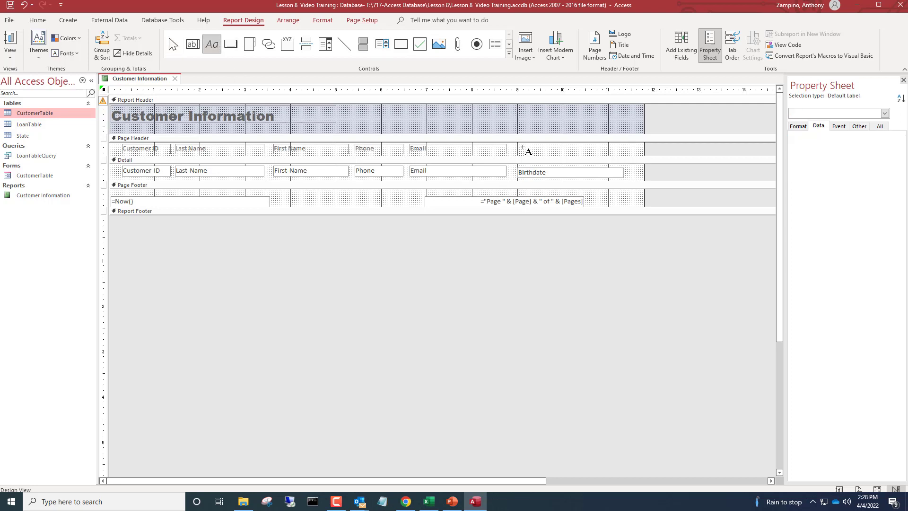
pyautogui.moveTo(517, 145); pyautogui.dragTo(623, 153)
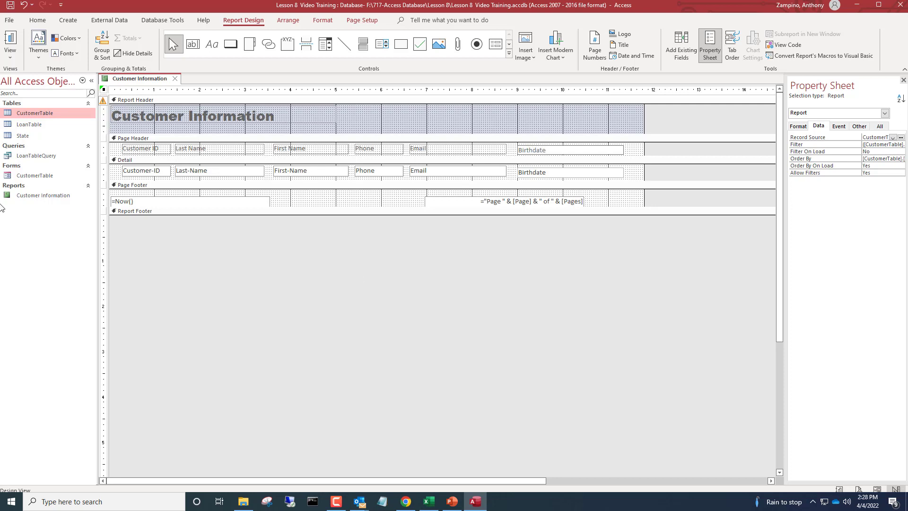
pyautogui.click(12, 37)
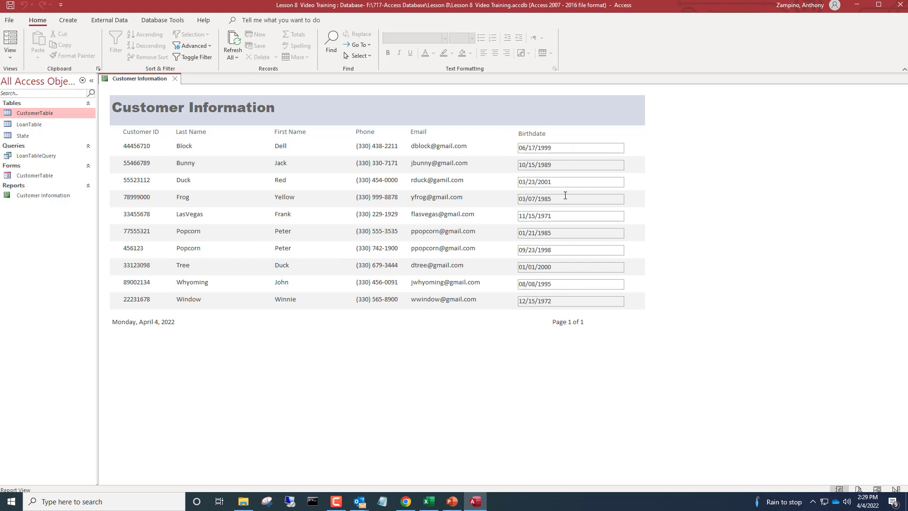
# Return to Design View, undock the Property Sheet to the empty area below the report sections, and make it taller
pyautogui.click(10, 52)
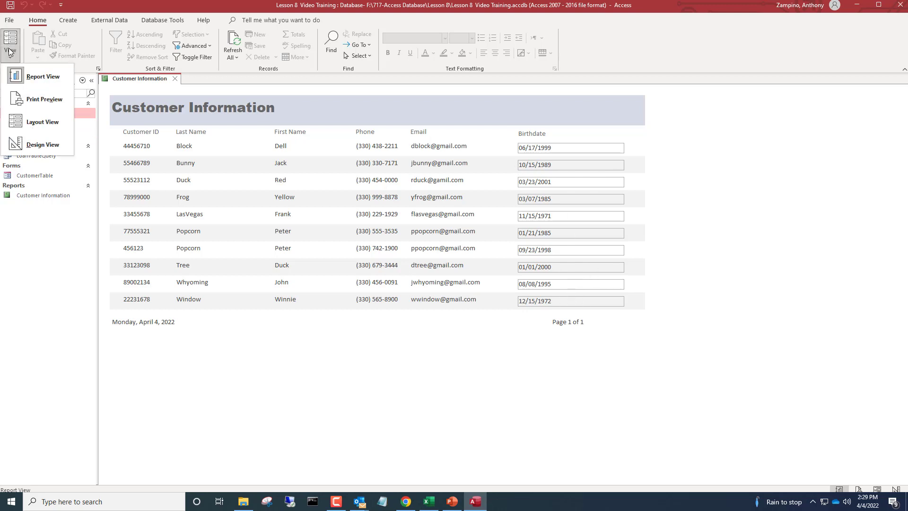
pyautogui.click(42, 144)
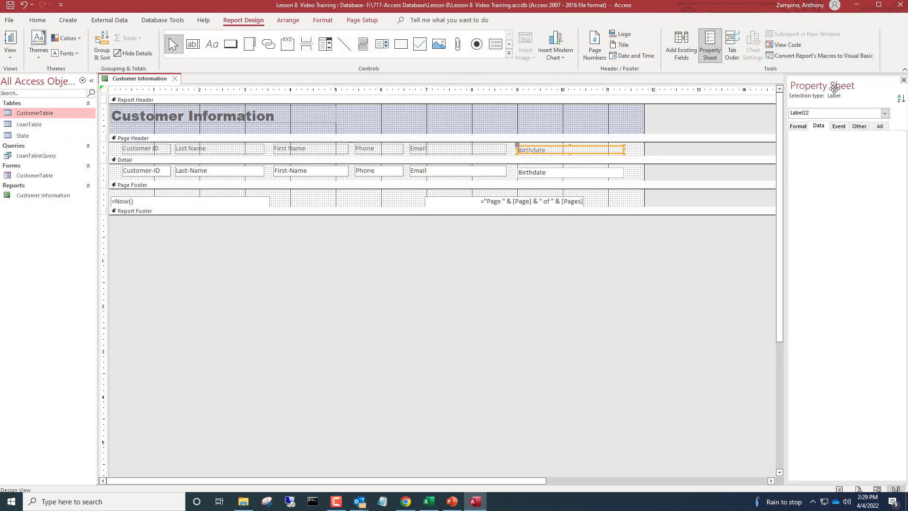
pyautogui.moveTo(866, 84); pyautogui.dragTo(374, 220)
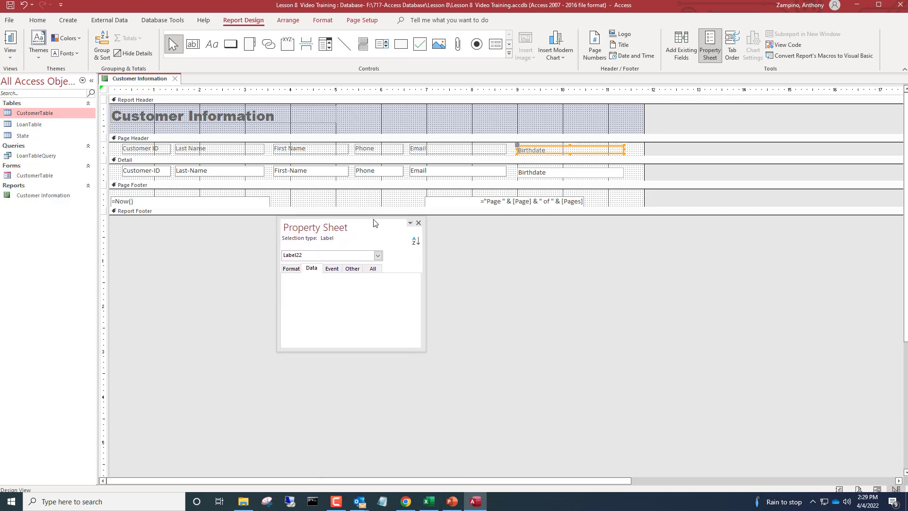
pyautogui.moveTo(421, 349); pyautogui.dragTo(447, 479)
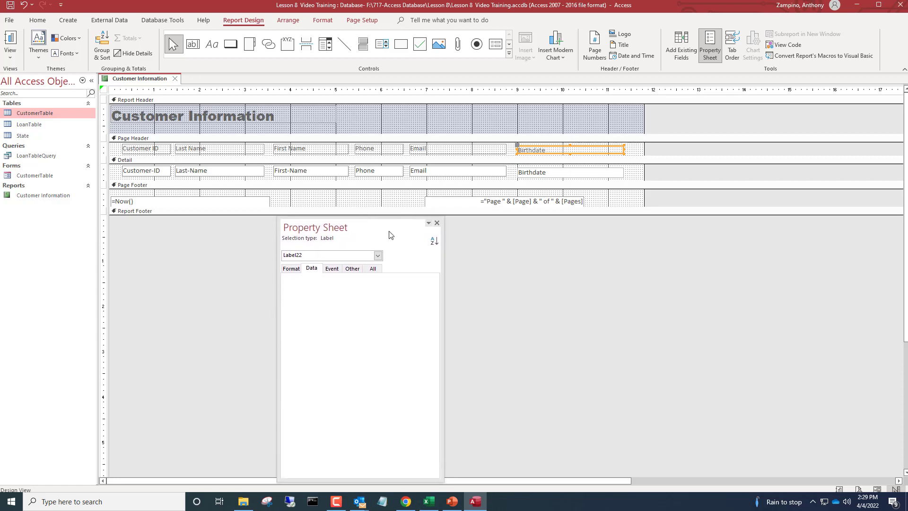
pyautogui.moveTo(373, 228); pyautogui.dragTo(379, 222)
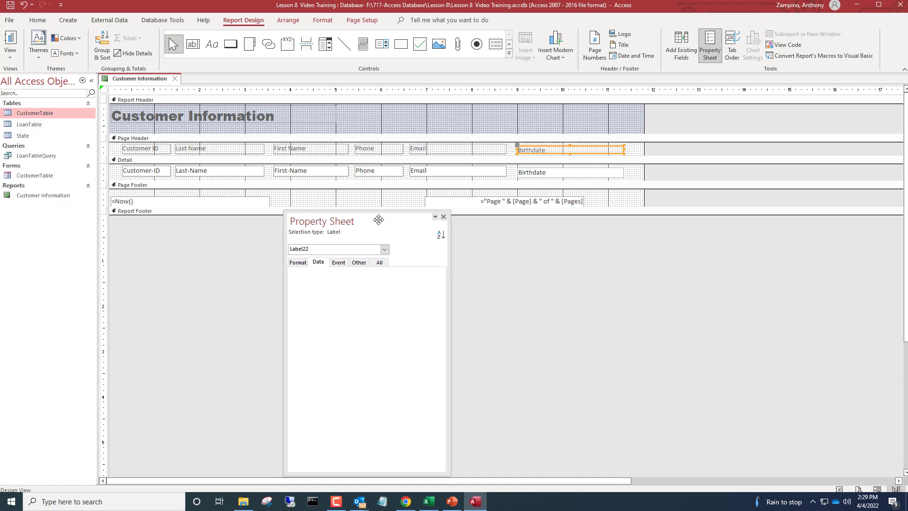
# Compare the format properties of the Birthdate label, the Birthdate text box and the Email text box
pyautogui.click(299, 263)
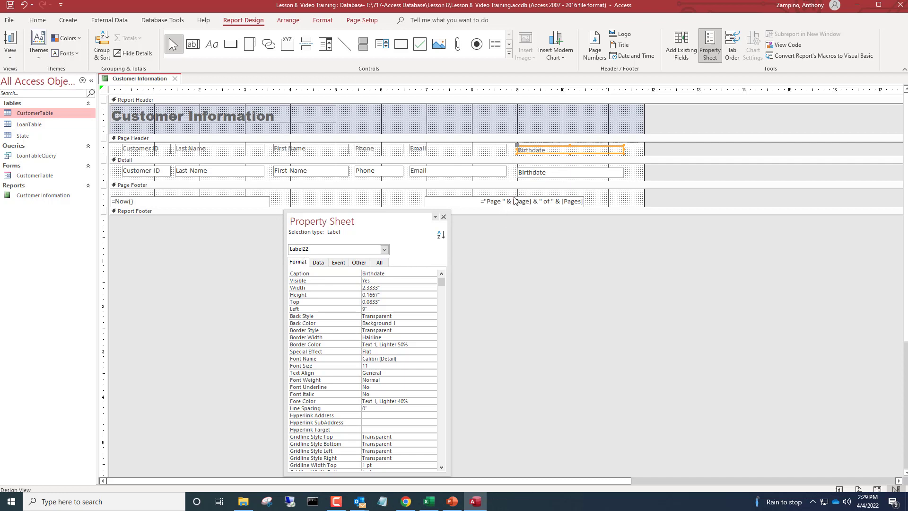
pyautogui.click(584, 175)
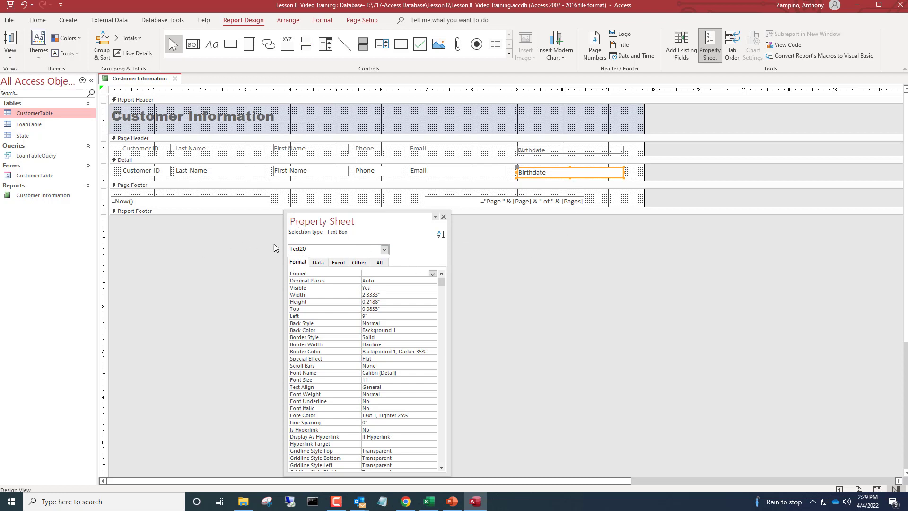
pyautogui.click(436, 176)
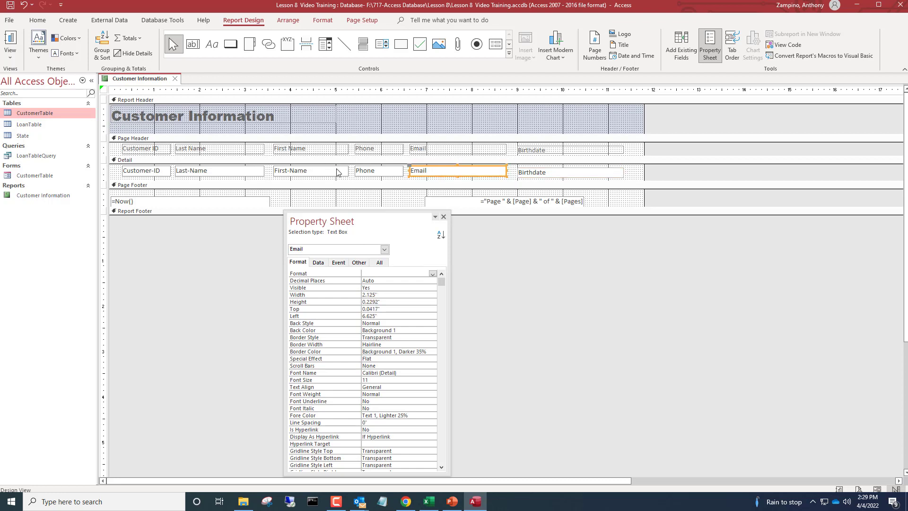
pyautogui.click(559, 175)
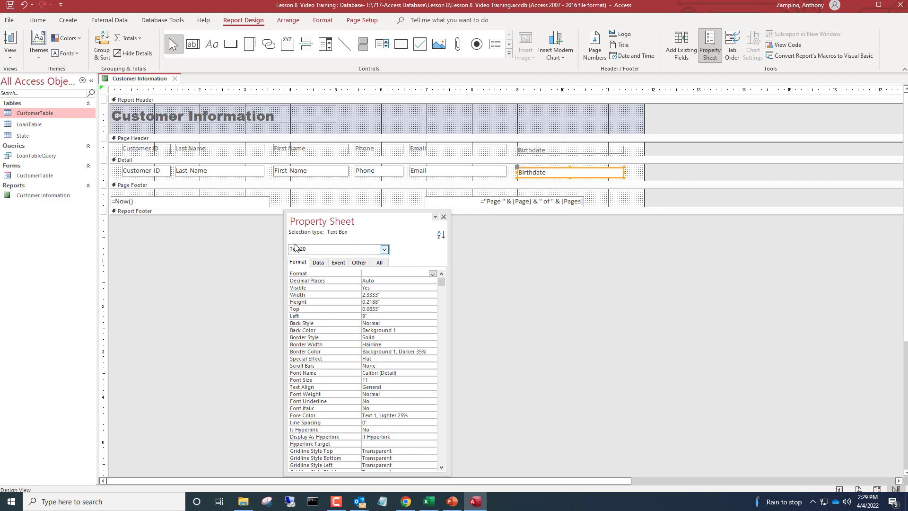
pyautogui.click(309, 250)
pyautogui.click(310, 250)
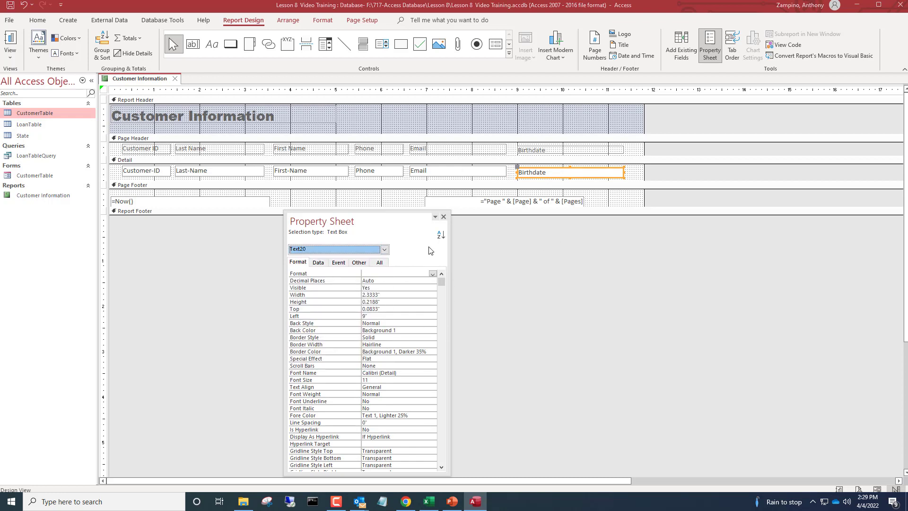
pyautogui.moveTo(441, 282); pyautogui.dragTo(453, 176)
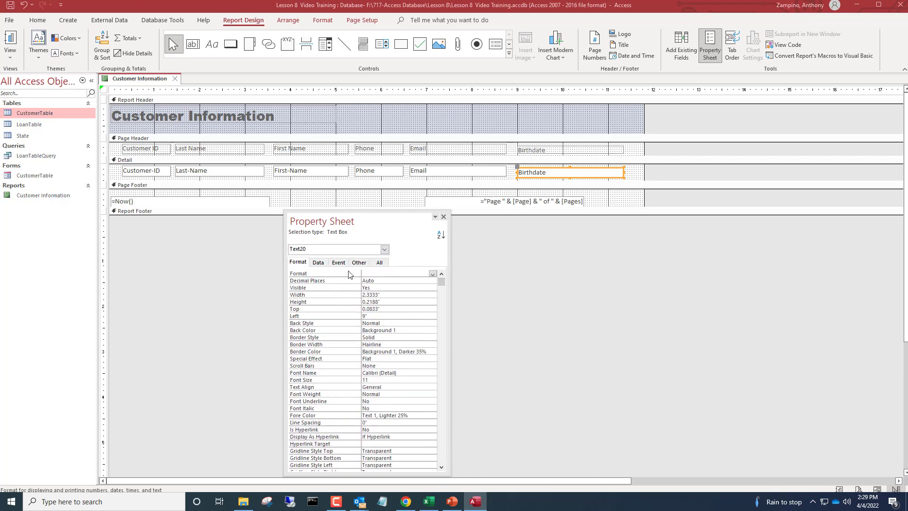
# Set the Name property of the Detail section's Birthdate text box to Birthdate
pyautogui.click(379, 263)
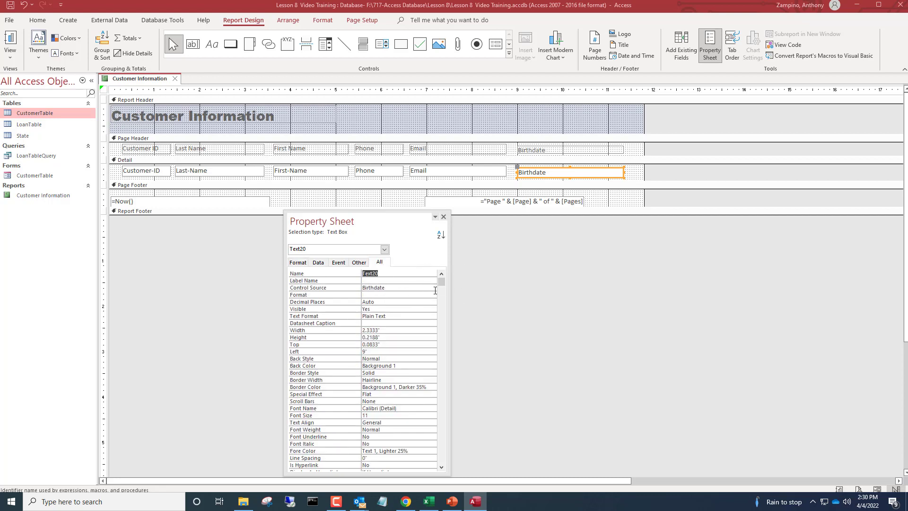
pyautogui.moveTo(444, 282); pyautogui.dragTo(442, 476)
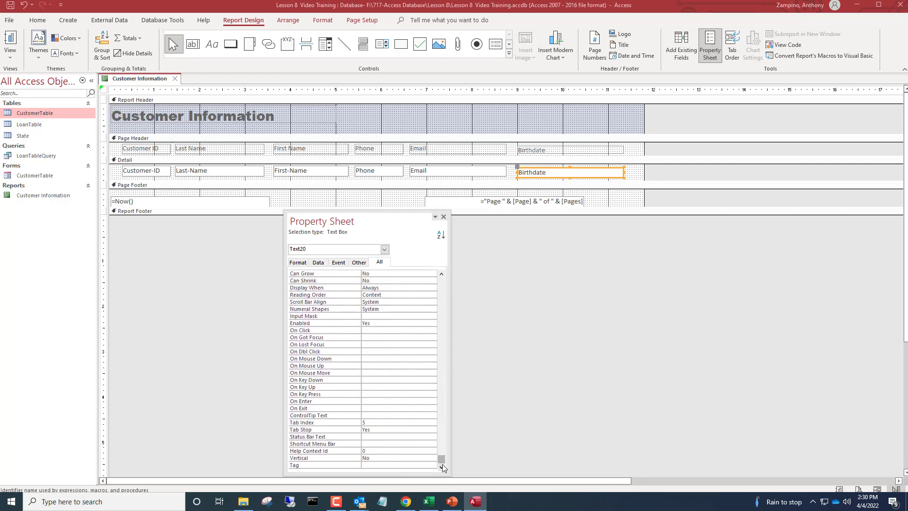
pyautogui.moveTo(443, 457); pyautogui.dragTo(452, 340)
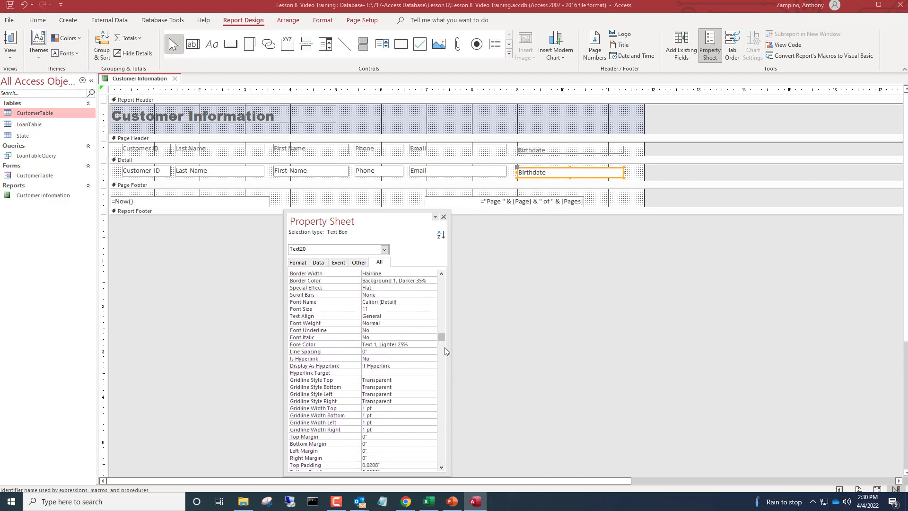
pyautogui.moveTo(442, 336); pyautogui.dragTo(443, 278)
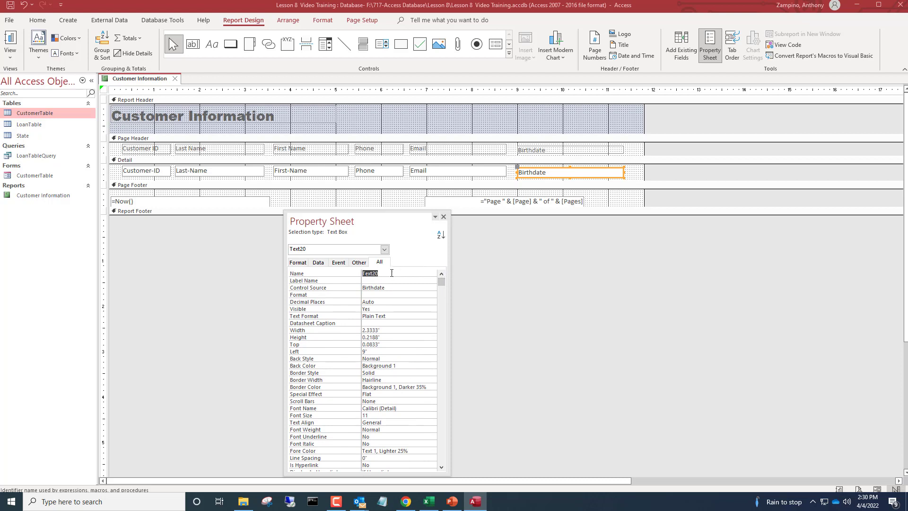
pyautogui.press('Tab')
pyautogui.moveTo(366, 266); pyautogui.dragTo(224, 368)
pyautogui.click(420, 281)
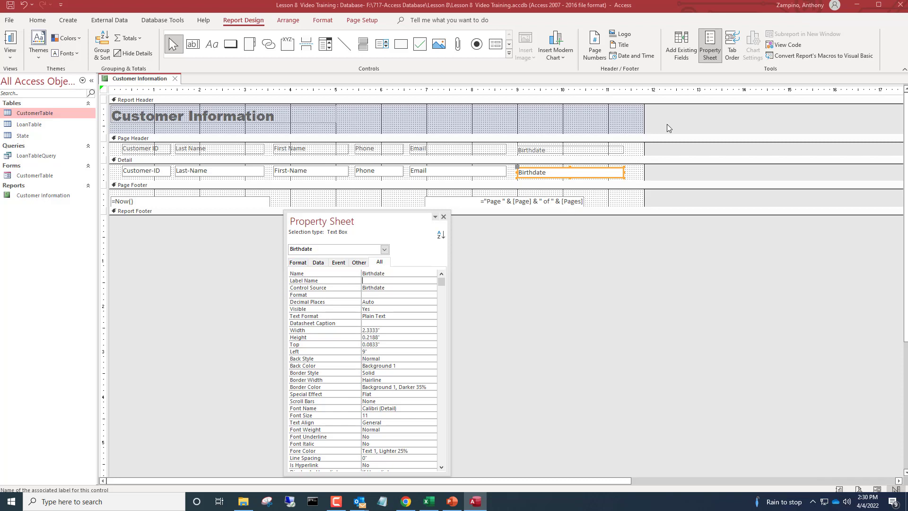
# Set the font weight of all six column labels in the Page Header to Bold
pyautogui.click(630, 151)
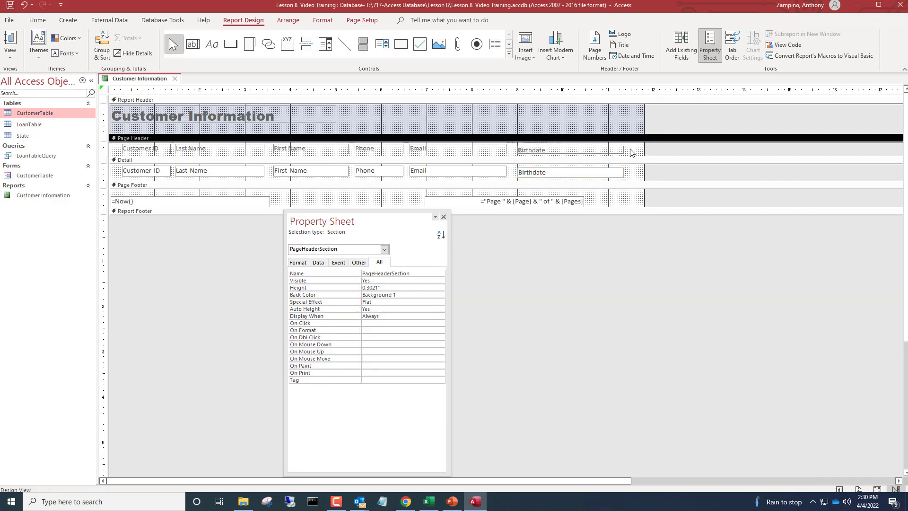
pyautogui.click(629, 161)
pyautogui.moveTo(635, 148); pyautogui.dragTo(118, 152)
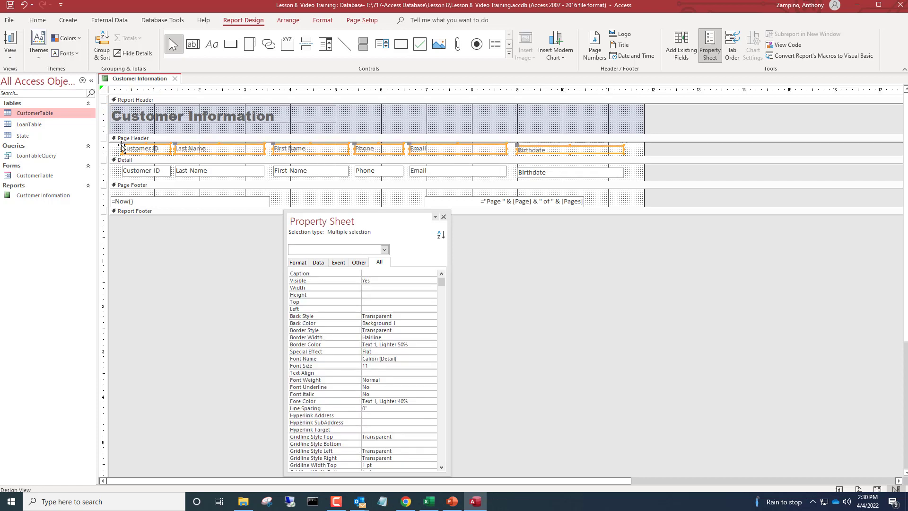
pyautogui.click(299, 263)
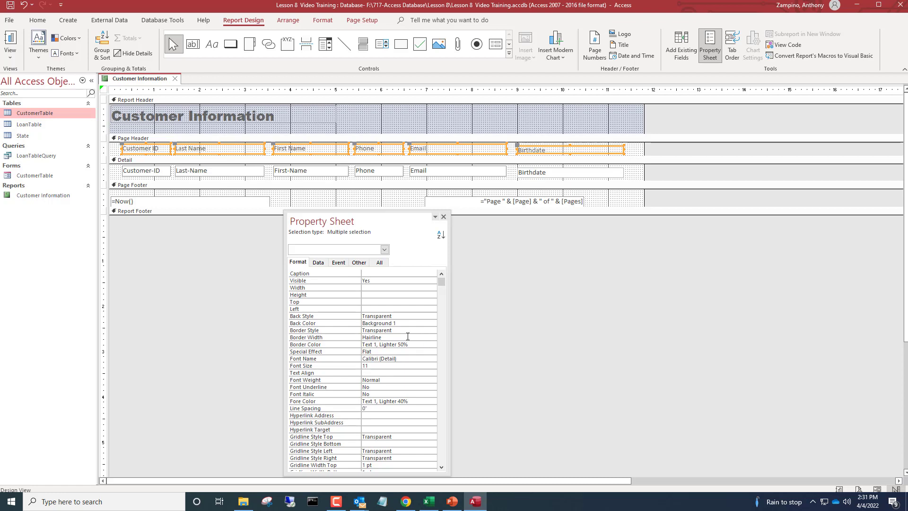
pyautogui.click(393, 380)
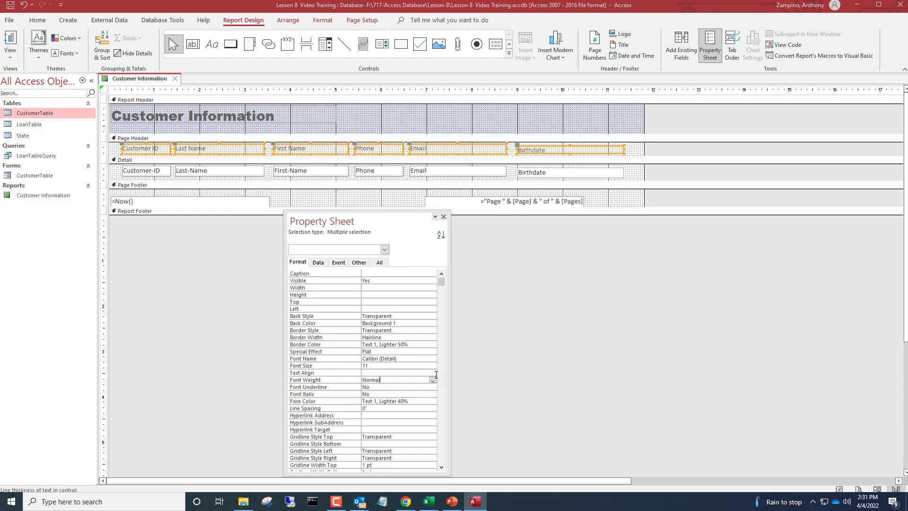
pyautogui.click(433, 381)
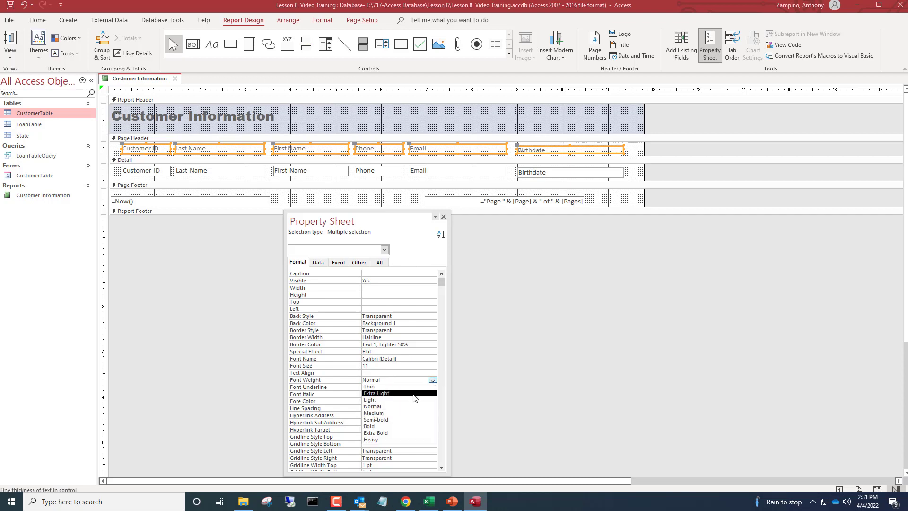
pyautogui.click(389, 428)
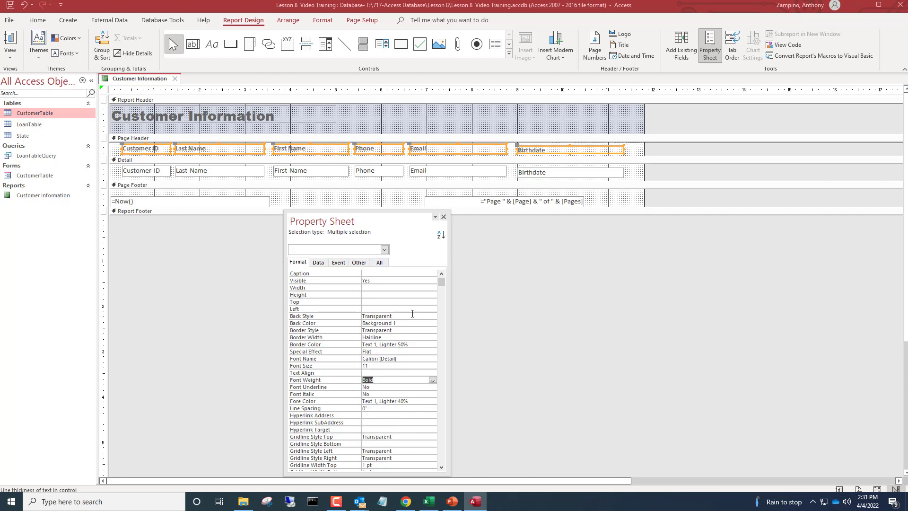
pyautogui.click(607, 290)
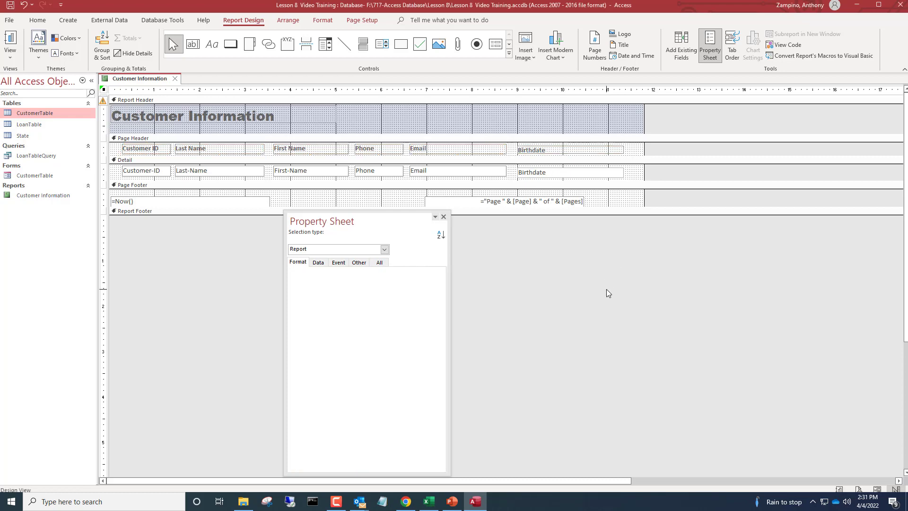
# Set the border style of the Birthdate label and text box to Transparent, and check the report in Report View
pyautogui.moveTo(640, 171); pyautogui.dragTo(552, 147)
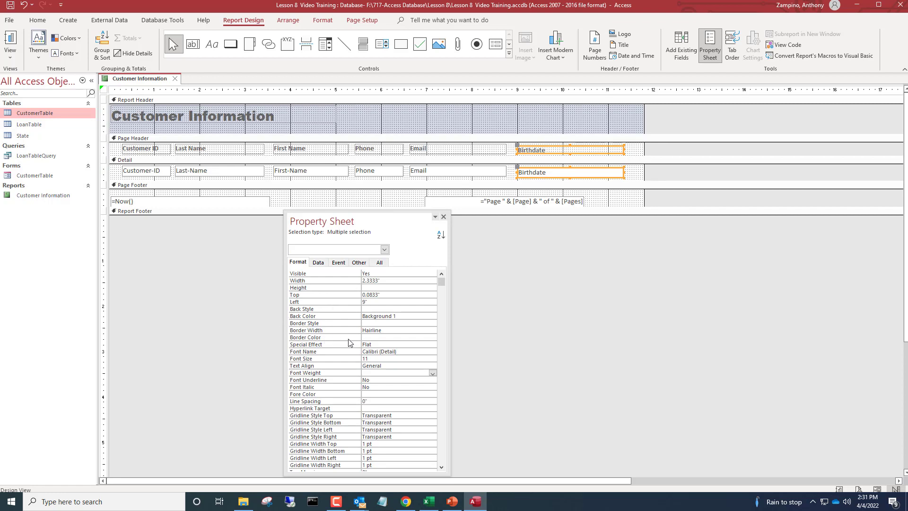
pyautogui.click(433, 330)
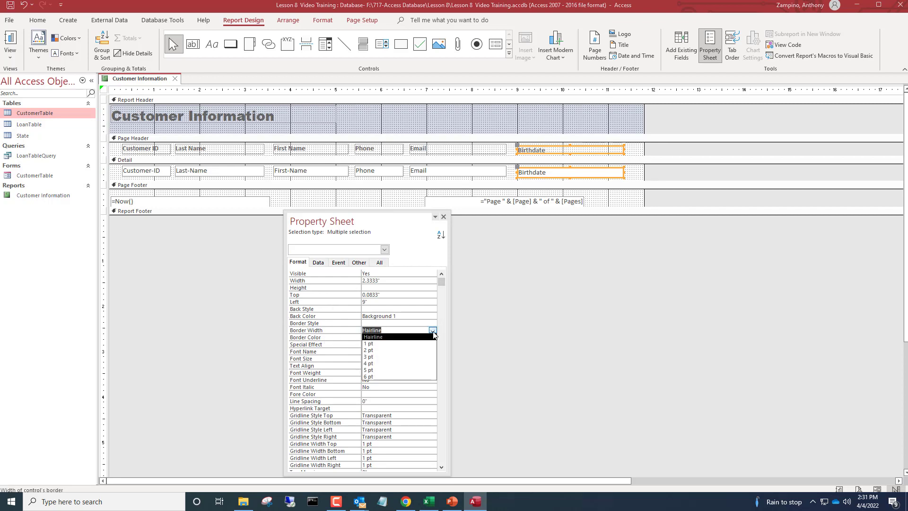
pyautogui.click(405, 337)
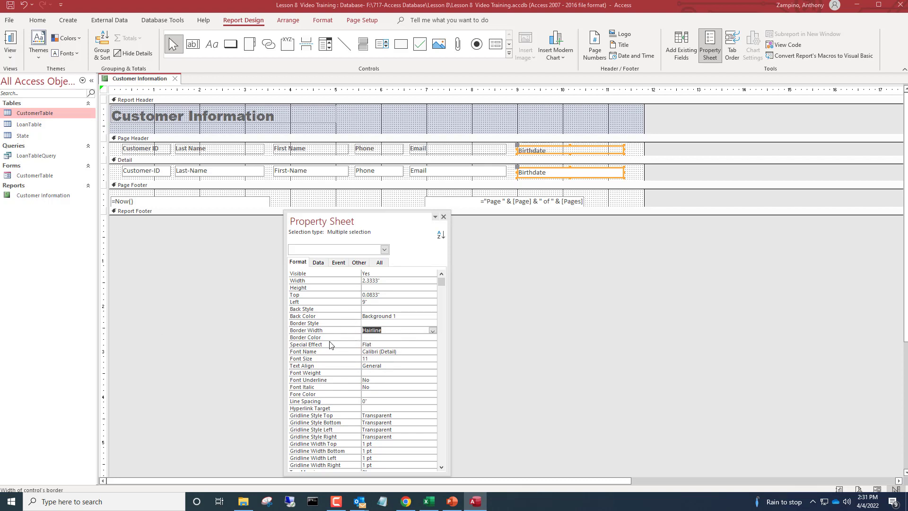
pyautogui.click(423, 337)
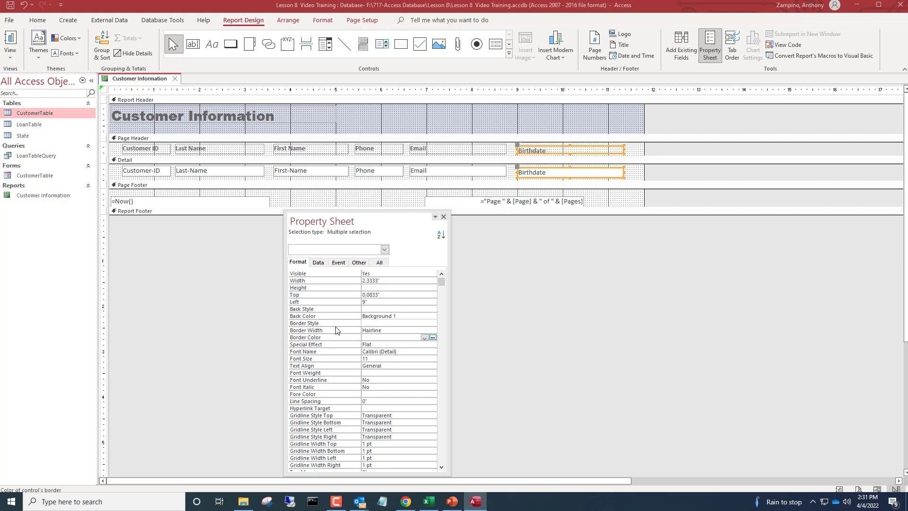
pyautogui.click(422, 321)
pyautogui.click(433, 324)
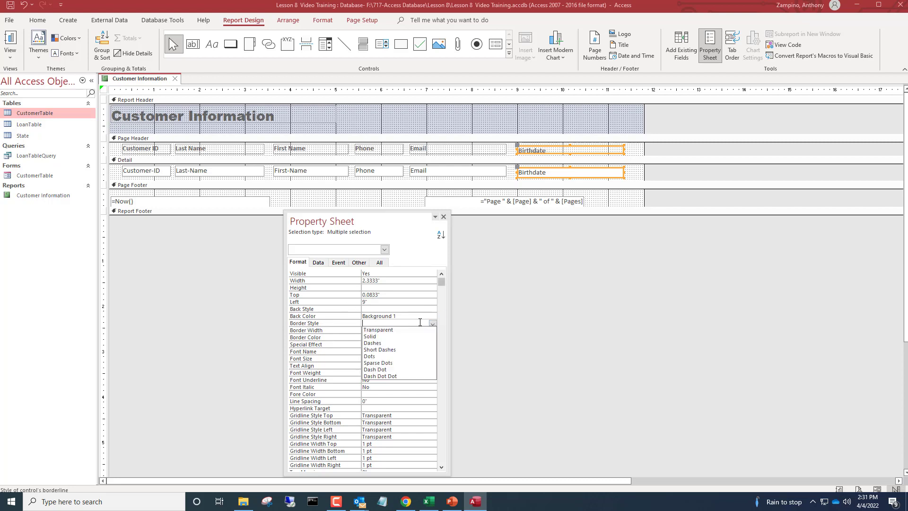
pyautogui.click(387, 330)
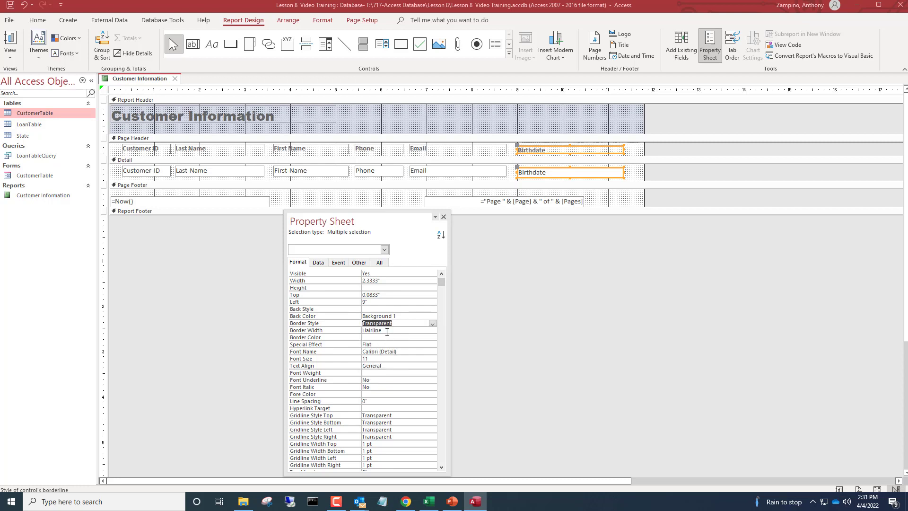
pyautogui.click(609, 290)
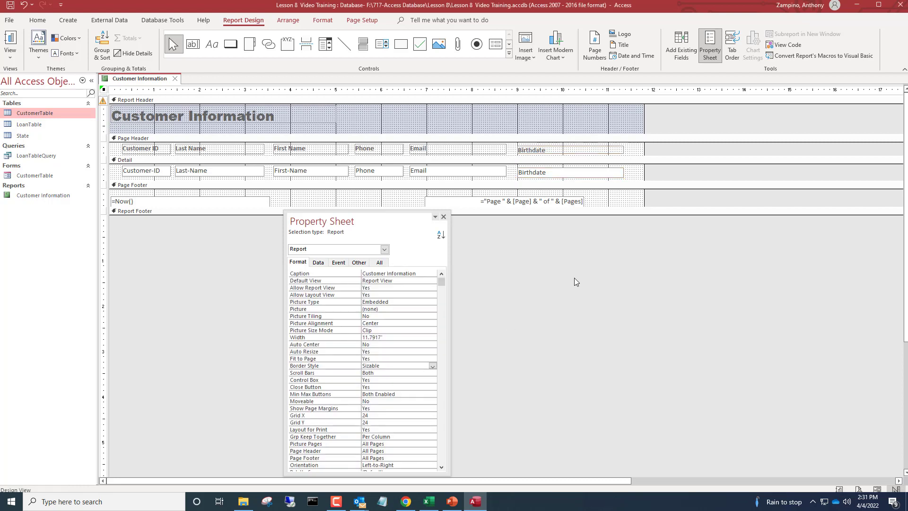
pyautogui.click(10, 55)
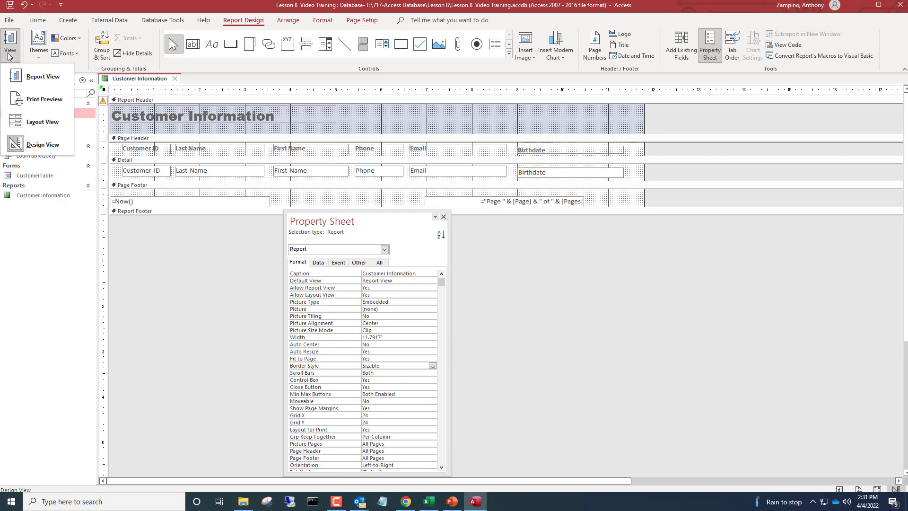
pyautogui.click(24, 79)
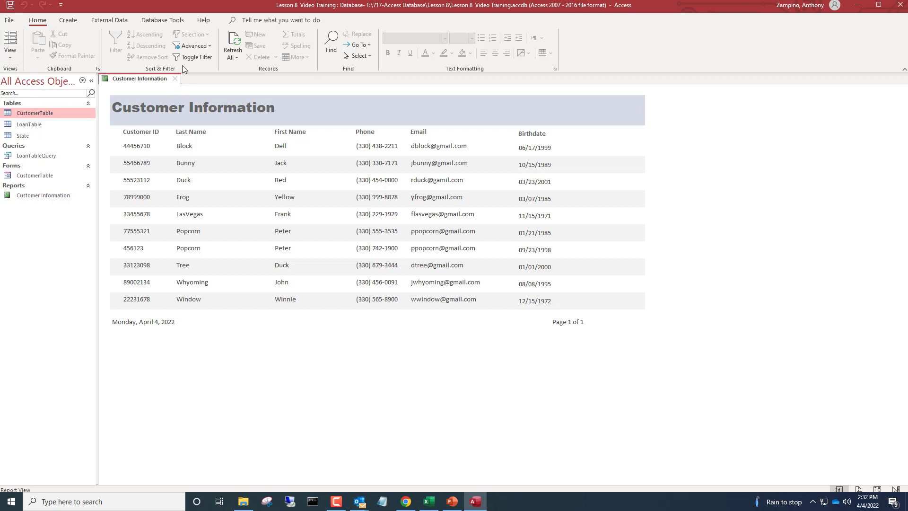
# Switch the Customer Information report to Design View and underline all six column labels in the Page Header
pyautogui.click(10, 56)
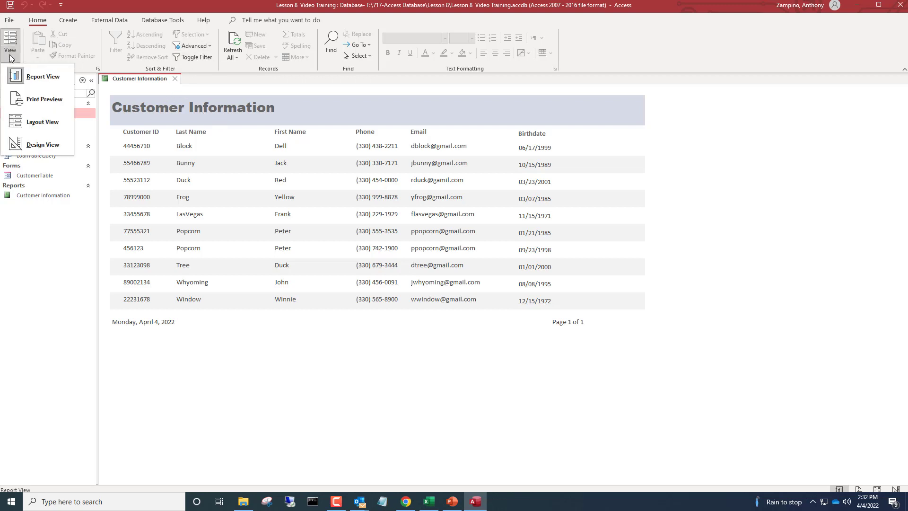
pyautogui.click(53, 146)
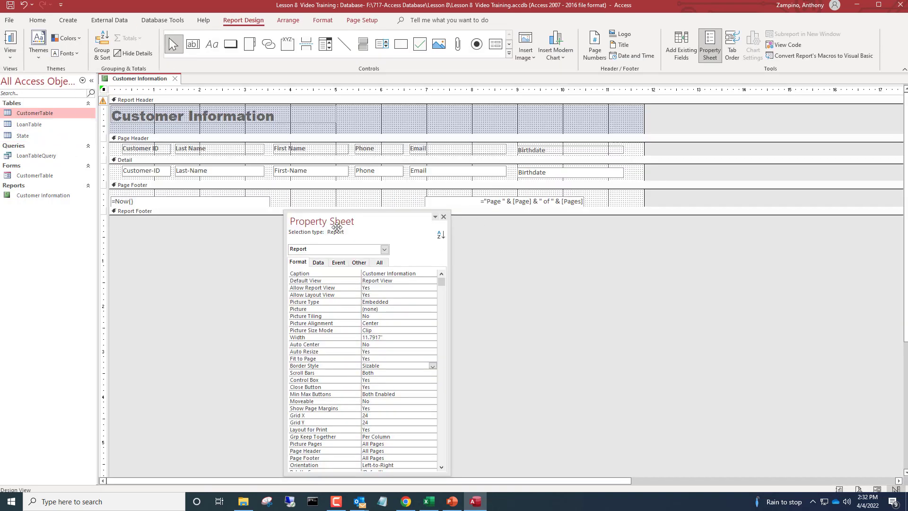
pyautogui.click(326, 21)
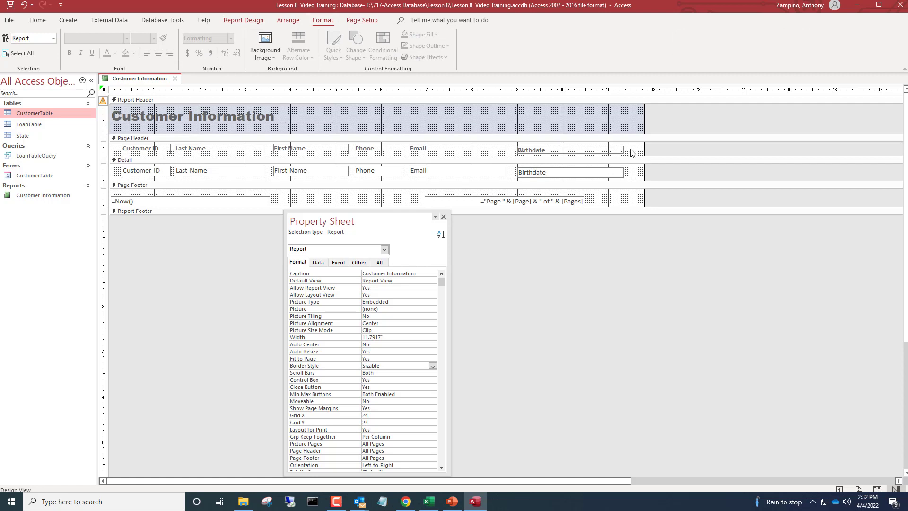
pyautogui.moveTo(632, 153); pyautogui.dragTo(117, 152)
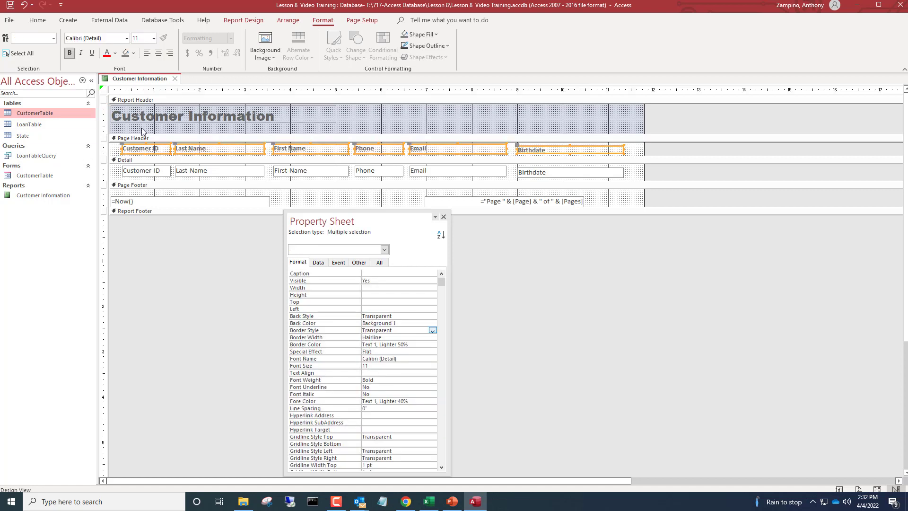
pyautogui.click(93, 52)
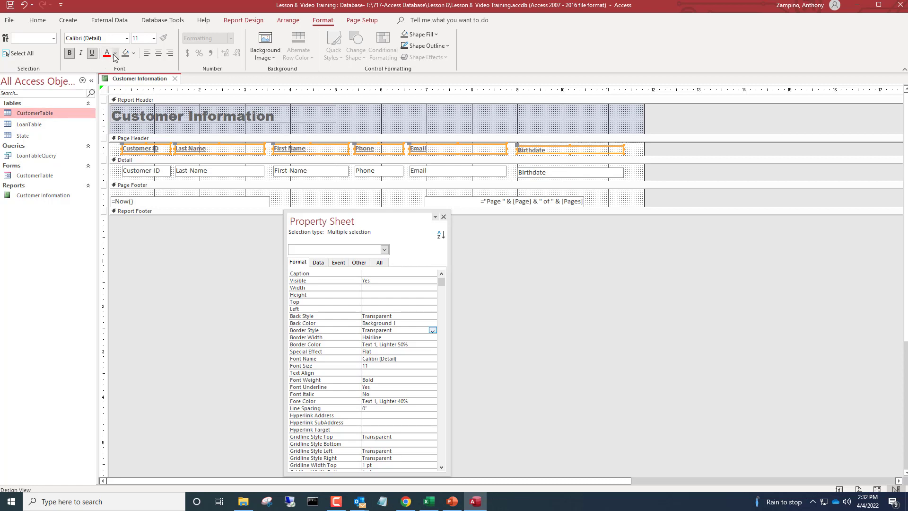
# Set the font color of the six column labels to the blue theme color Accent 1, and check the report in Report View
pyautogui.click(115, 53)
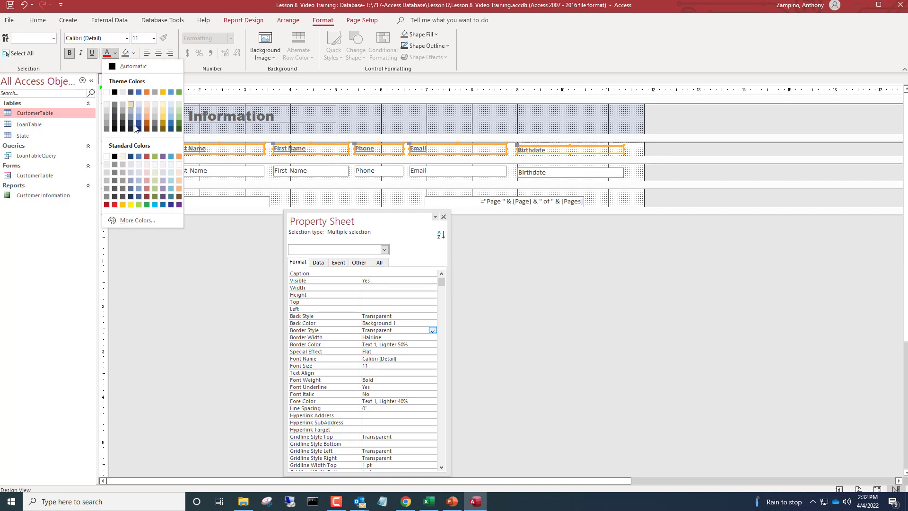
pyautogui.click(138, 92)
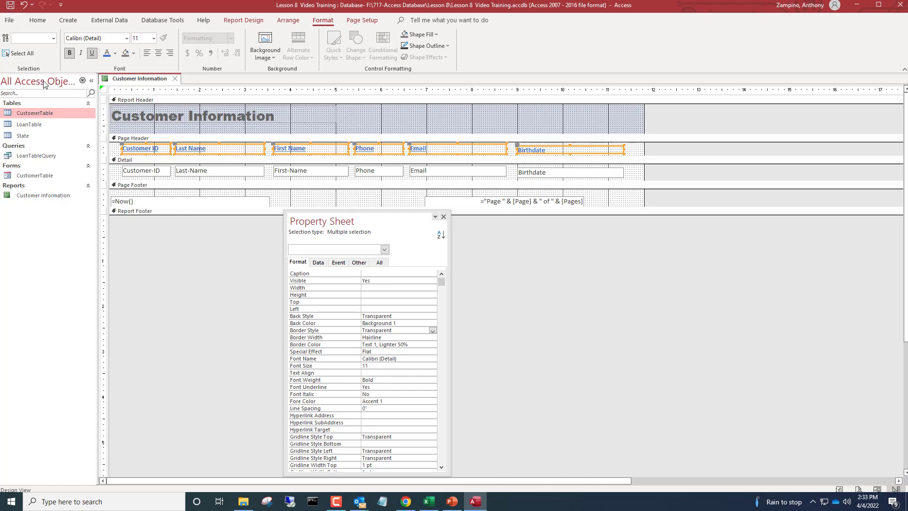
pyautogui.click(37, 21)
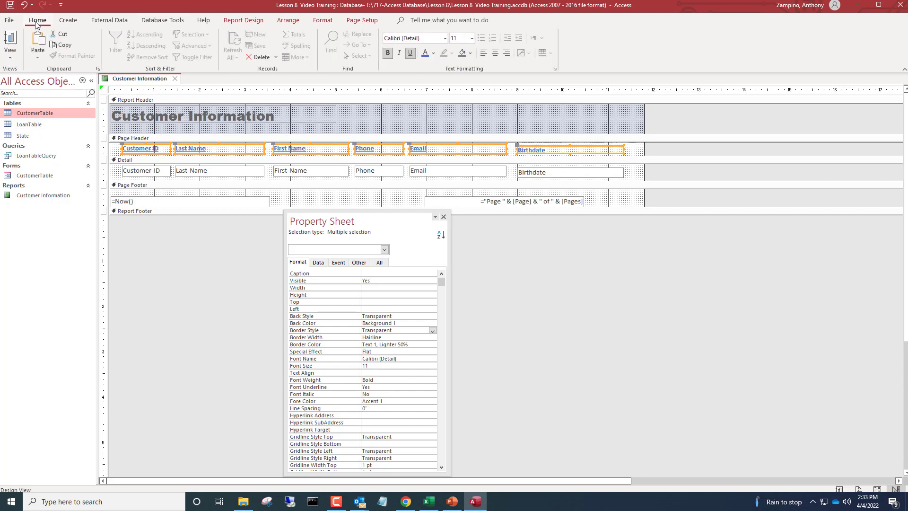
pyautogui.click(11, 40)
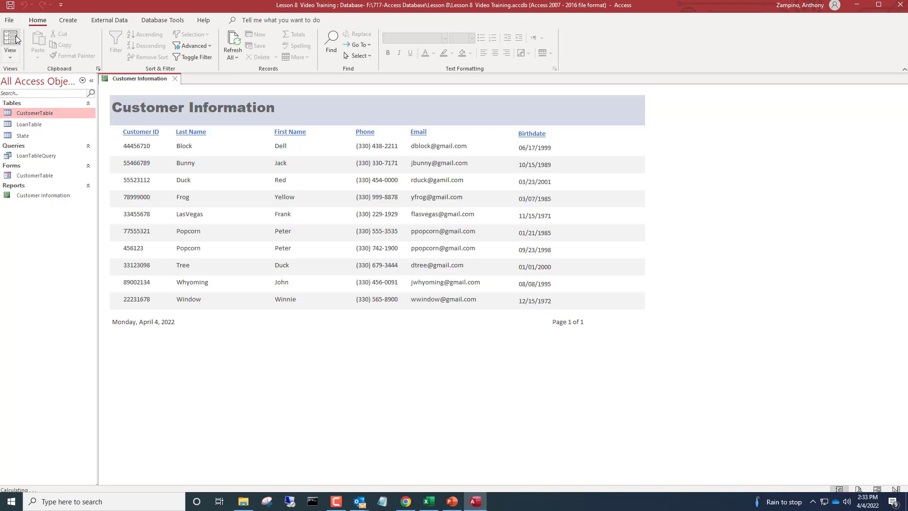